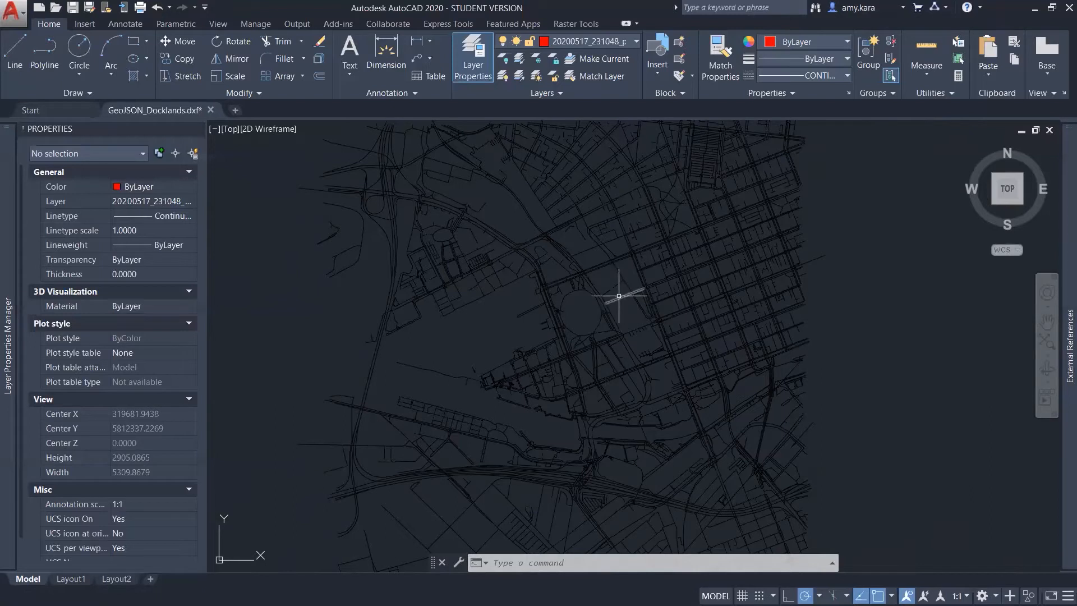
Save the drawing to the Desktop as GeoJSON_Docklands in AutoCAD 2018 DXF format and quit AutoCAD without saving in Drawing format
key(ctrl+shift+s)
click(561, 447)
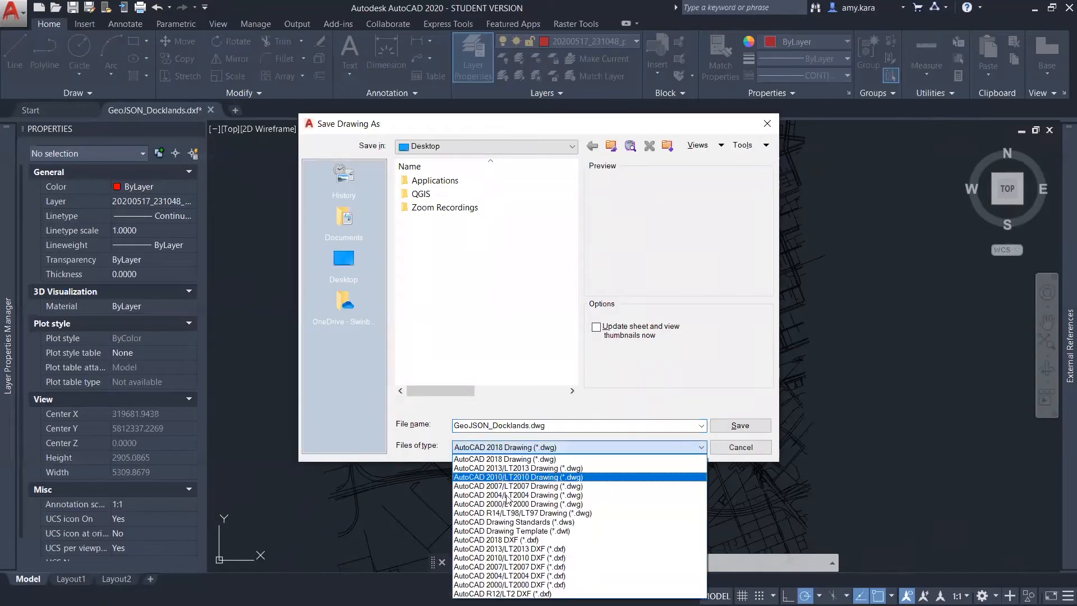
click(516, 540)
click(767, 426)
click(528, 328)
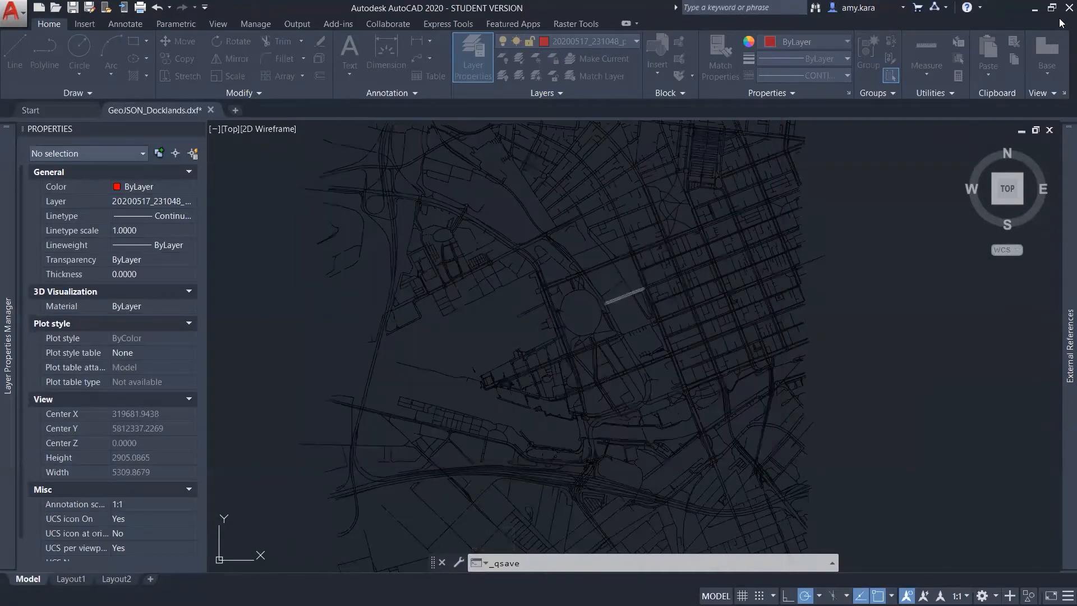
click(1069, 8)
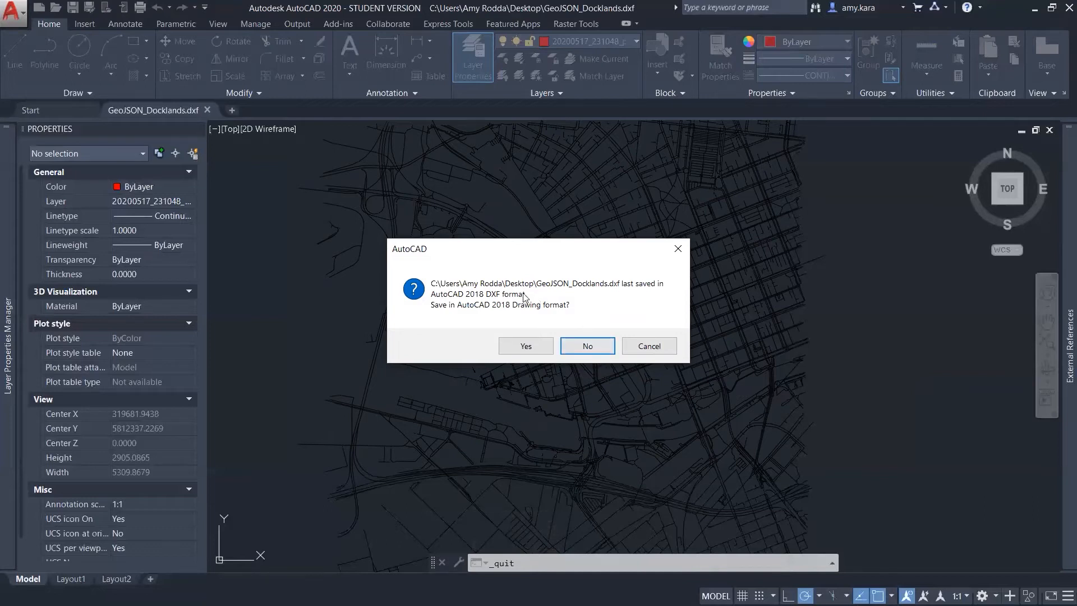
click(584, 347)
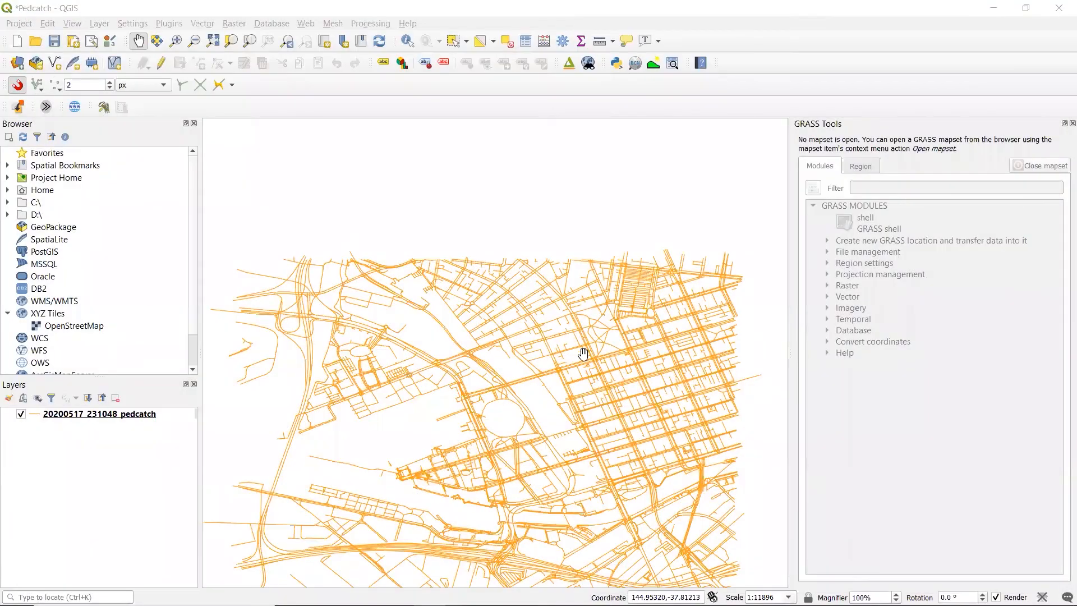
Switch to QGIS and add GeoJSON_Docklands.dxf from the Desktop folder to the project's layers
click(508, 428)
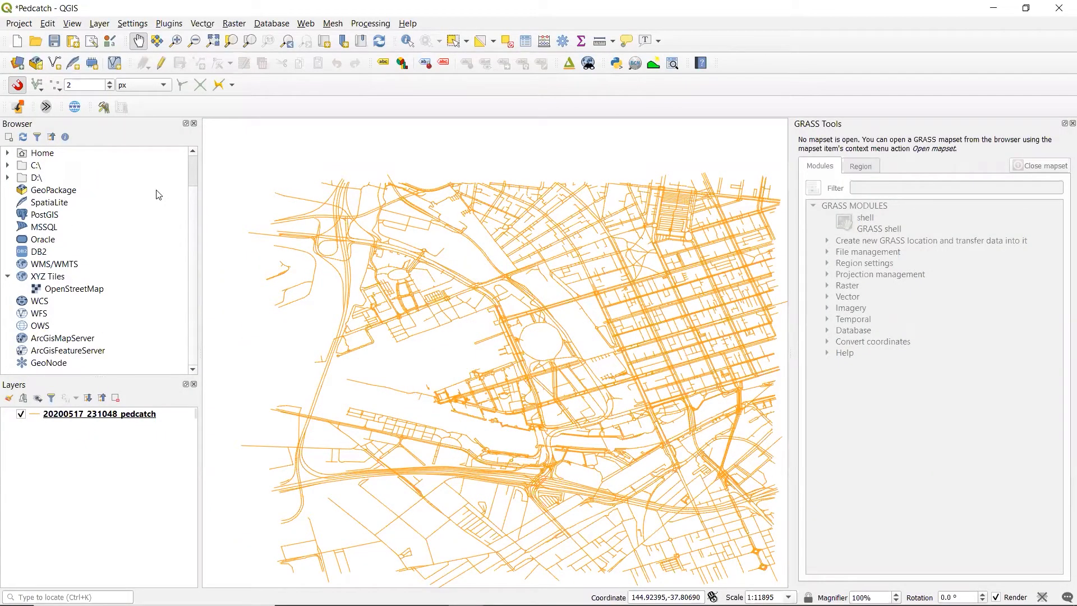
click(7, 153)
click(21, 251)
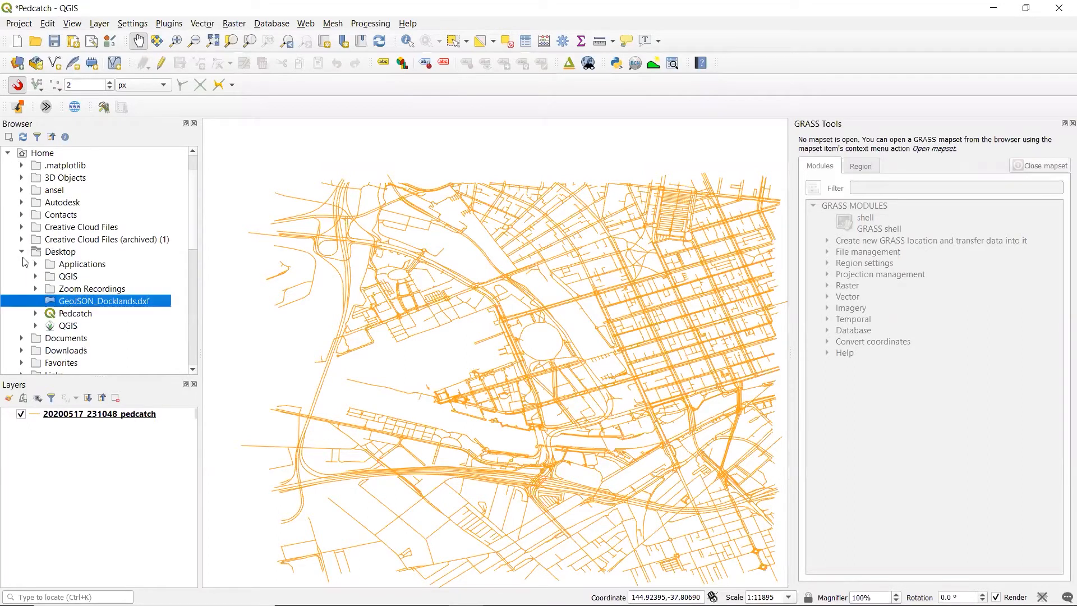
drag(110, 301, 104, 466)
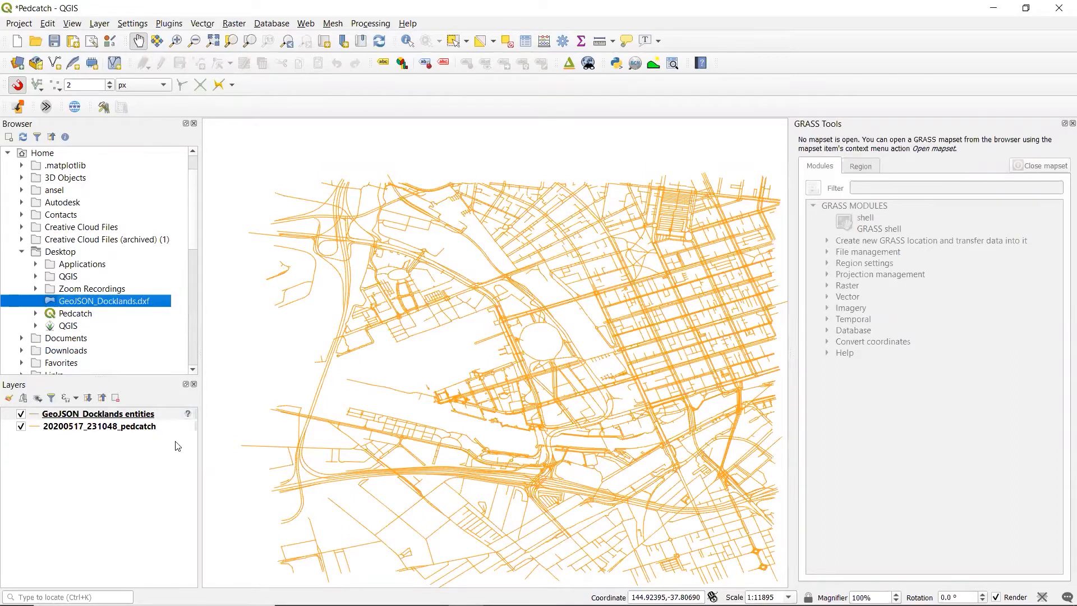
Assign the coordinate reference system GDA94 / MGA zone 55 (EPSG:28355) to the GeoJSON_Docklands entities layer
mouse_move(189, 415)
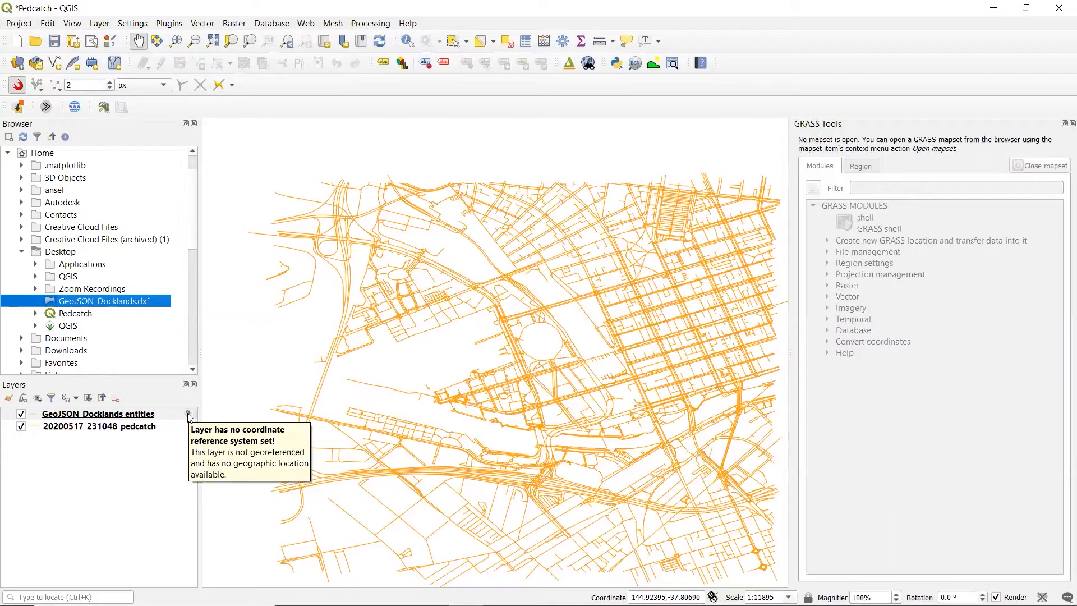
click(189, 416)
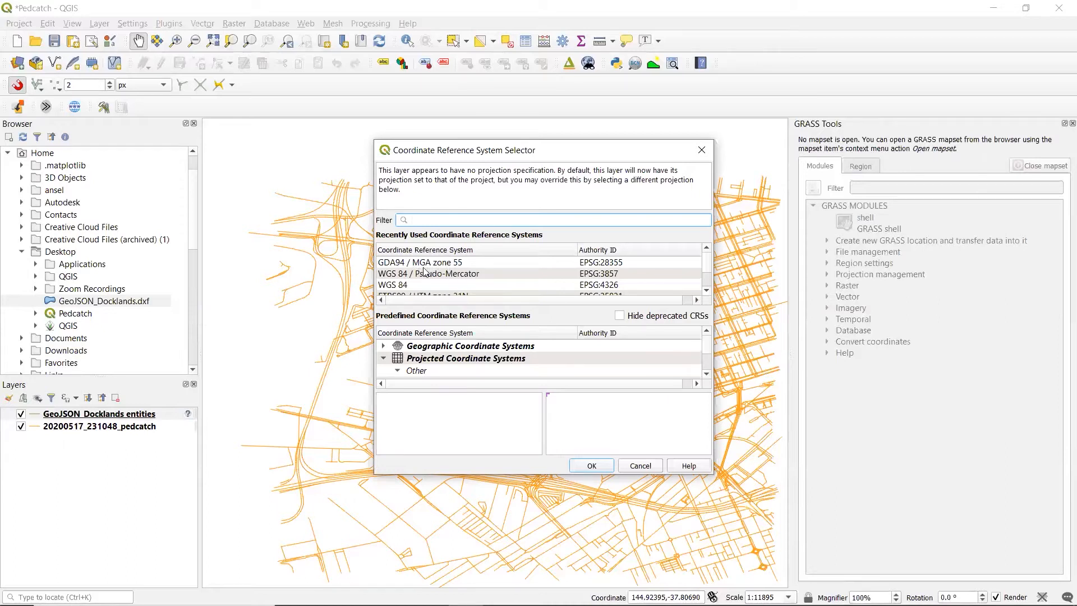
click(461, 262)
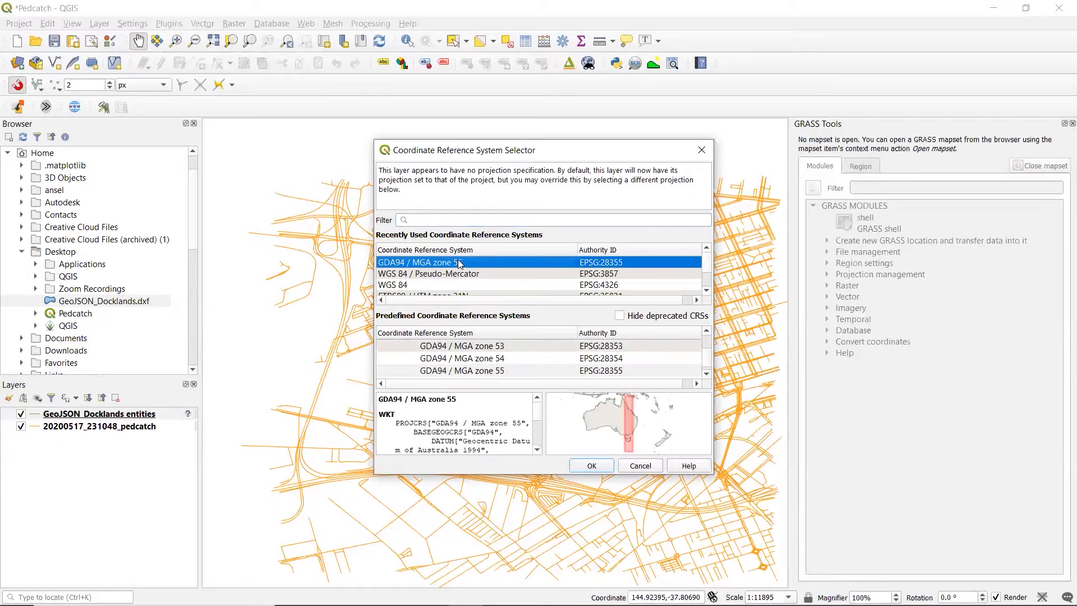
click(592, 465)
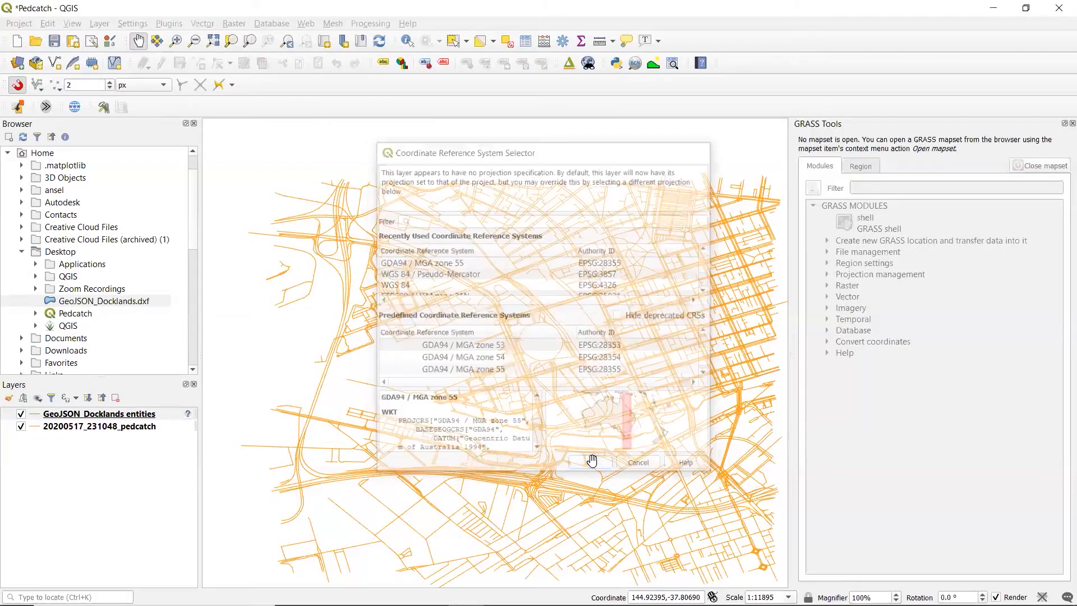
Toggle the 20200517_231048_pedcatch layer off and on to compare it with the GeoJSON_Docklands entities layer
drag(528, 385, 508, 382)
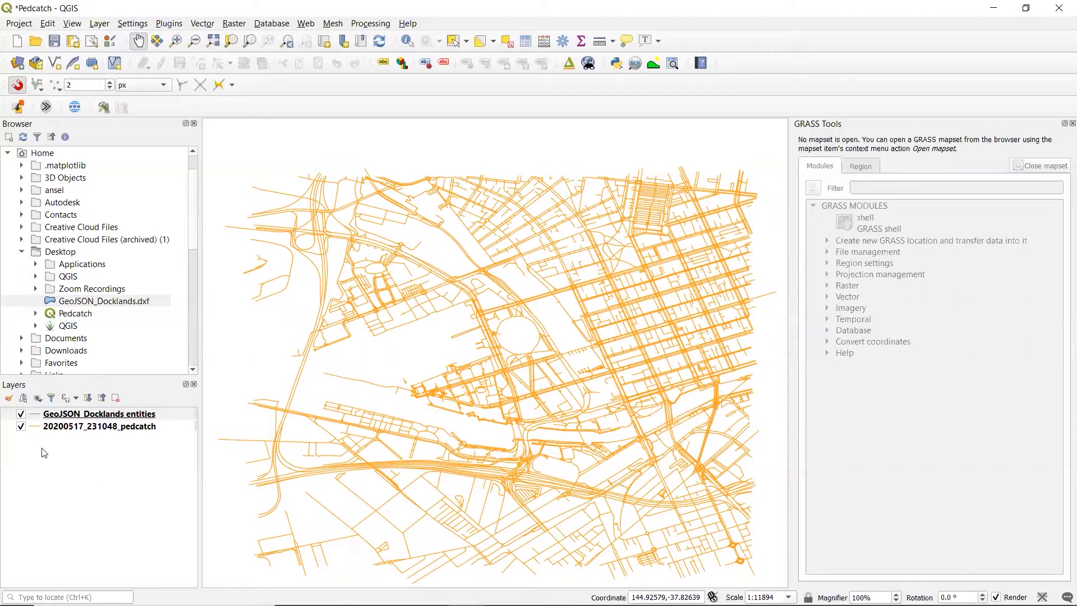
click(20, 426)
click(21, 426)
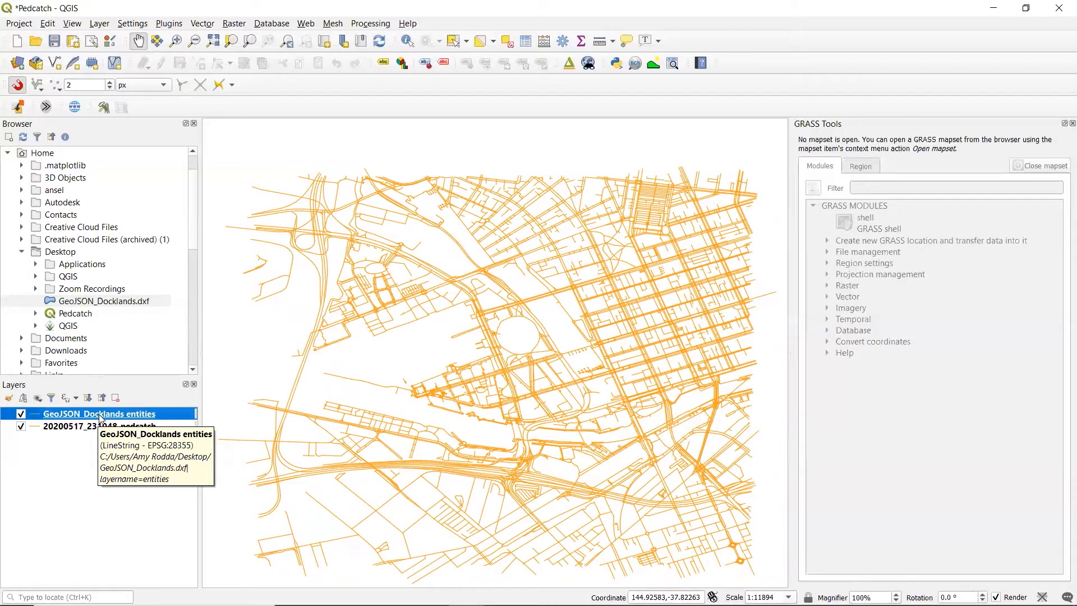
click(46, 426)
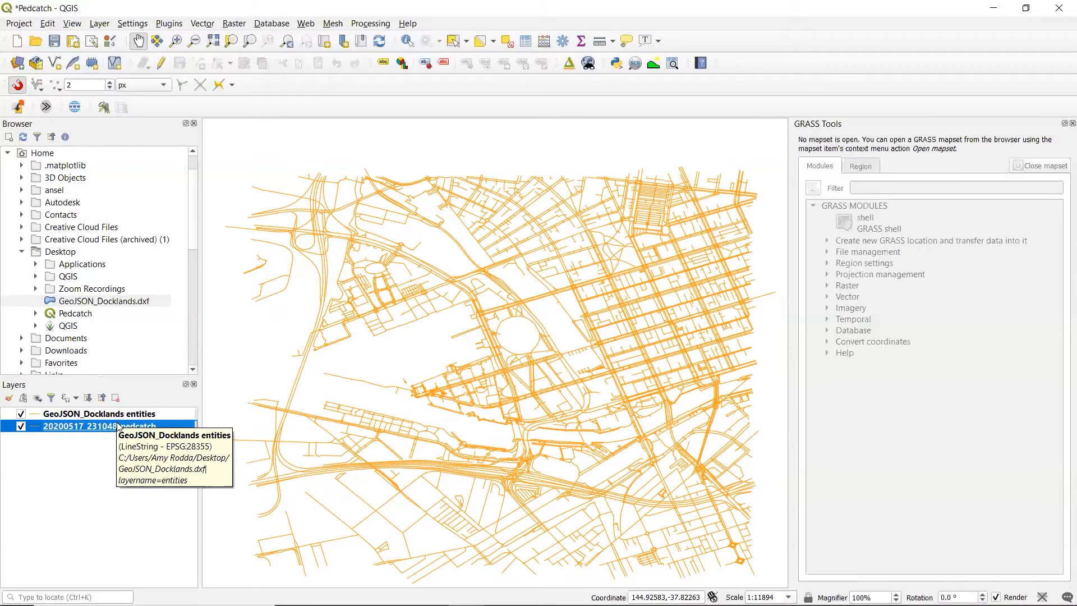
Zoom to the extent of the GeoJSON_Docklands entities layer and inspect its street lines
click(139, 415)
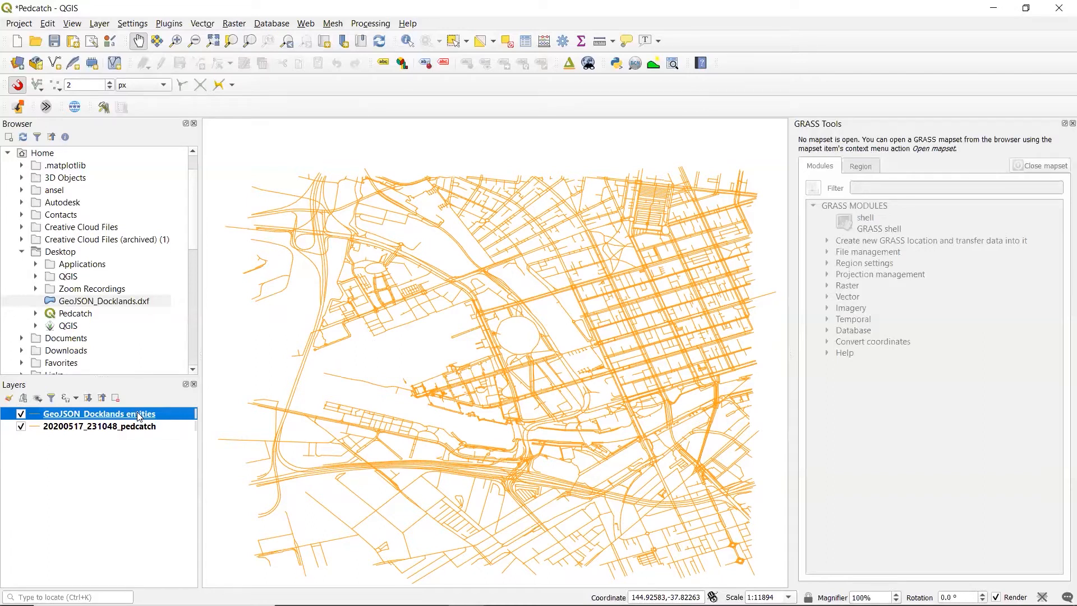
right_click(139, 416)
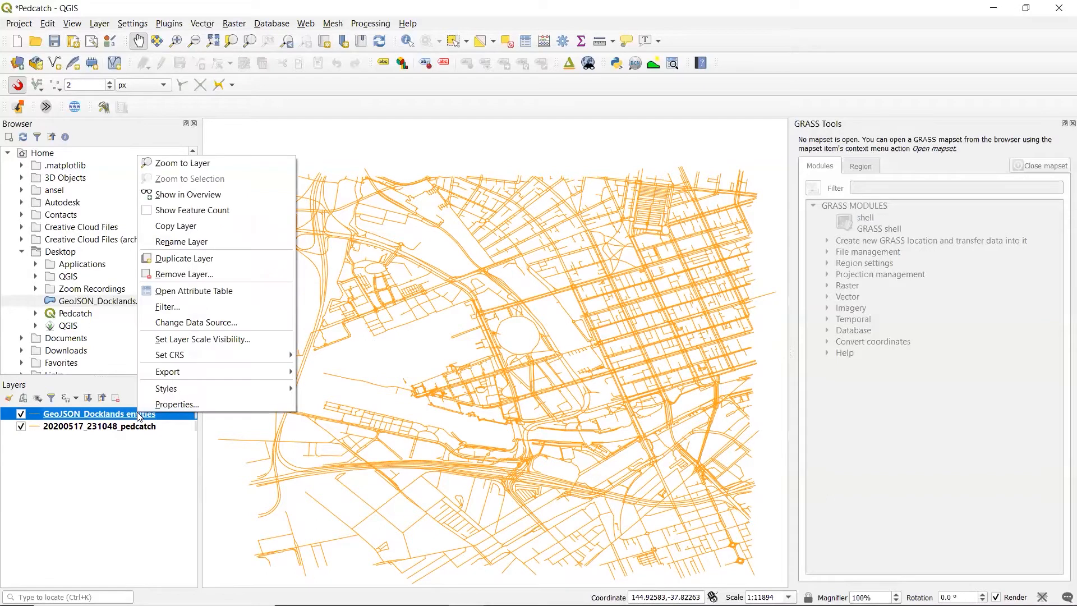
click(175, 163)
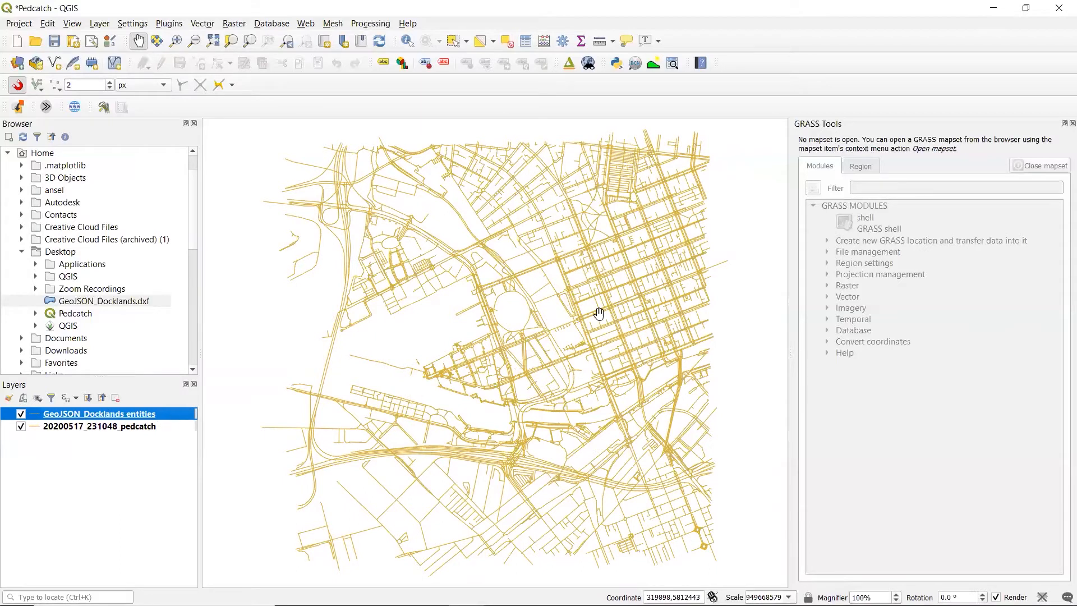
scroll(556, 299, up, 1)
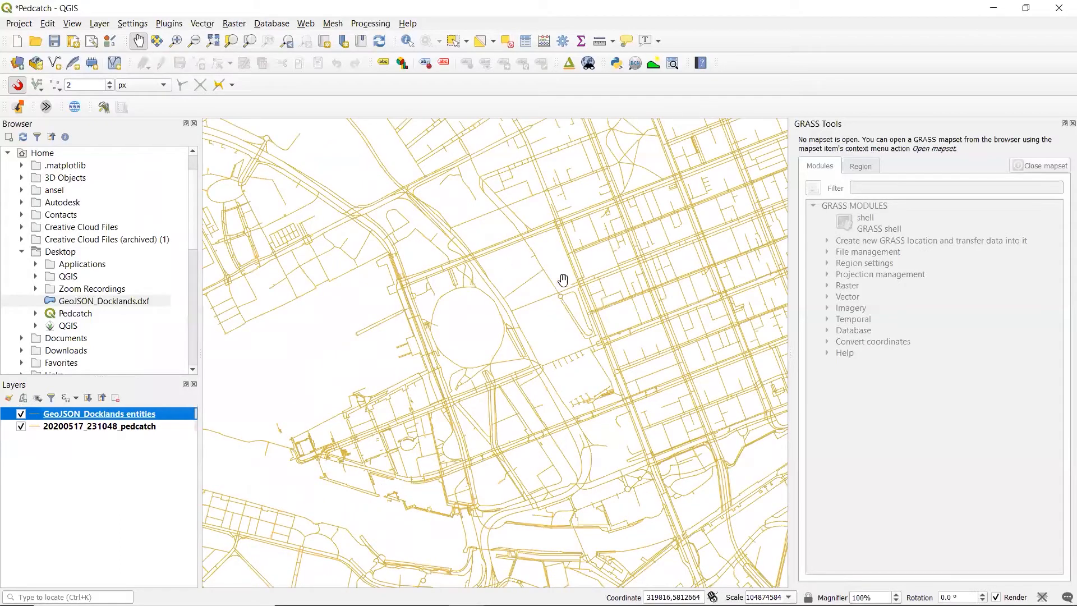
scroll(525, 341, down, 1)
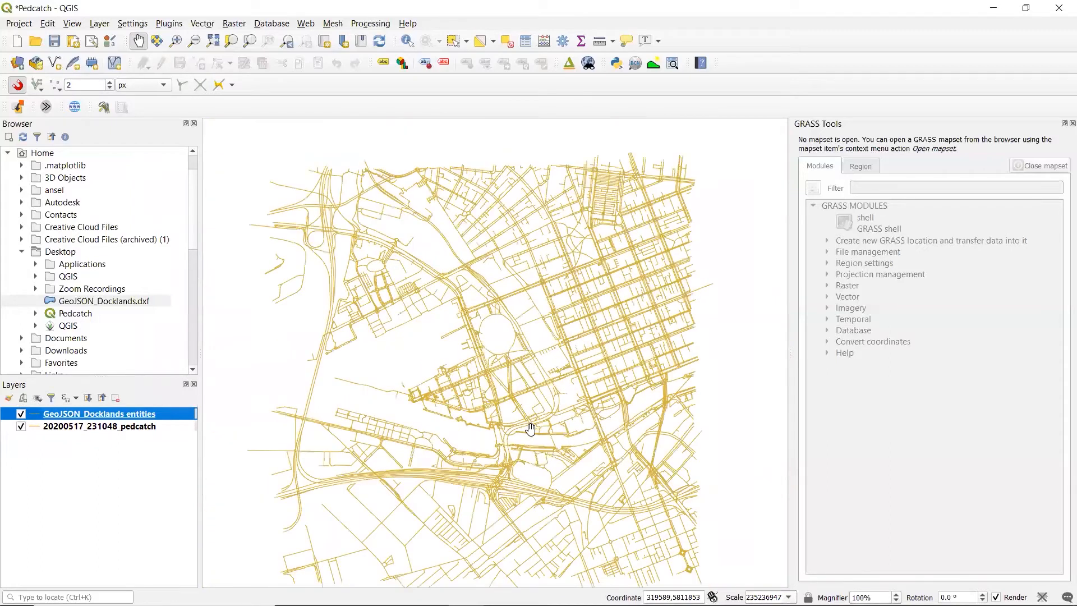
drag(529, 428, 529, 392)
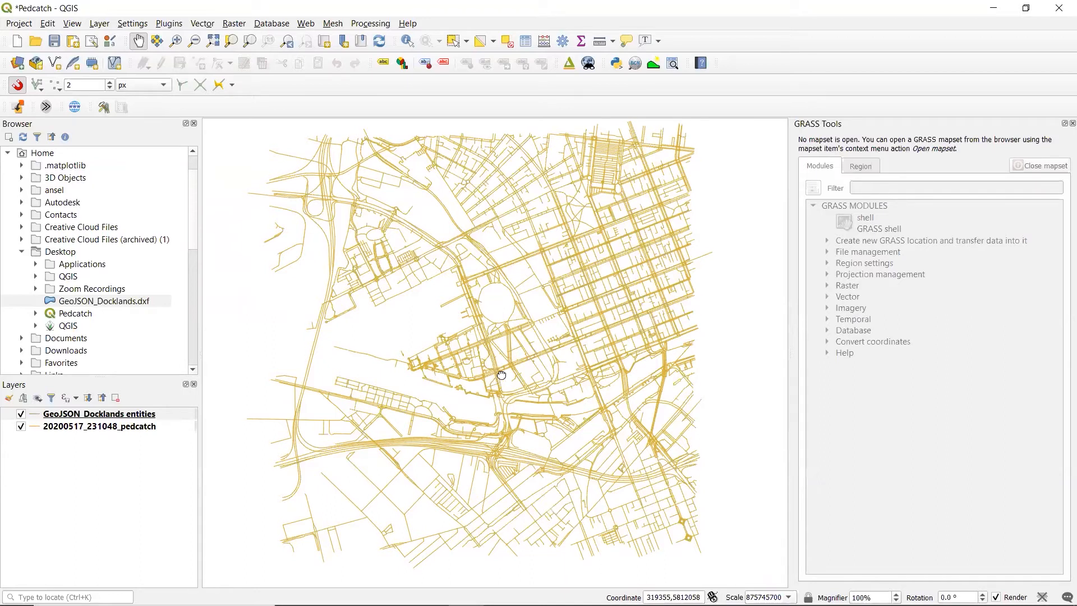
scroll(506, 376, up, 1)
Start exporting the features of the GeoJSON_Docklands entities layer with GeoJSON as the format
click(27, 24)
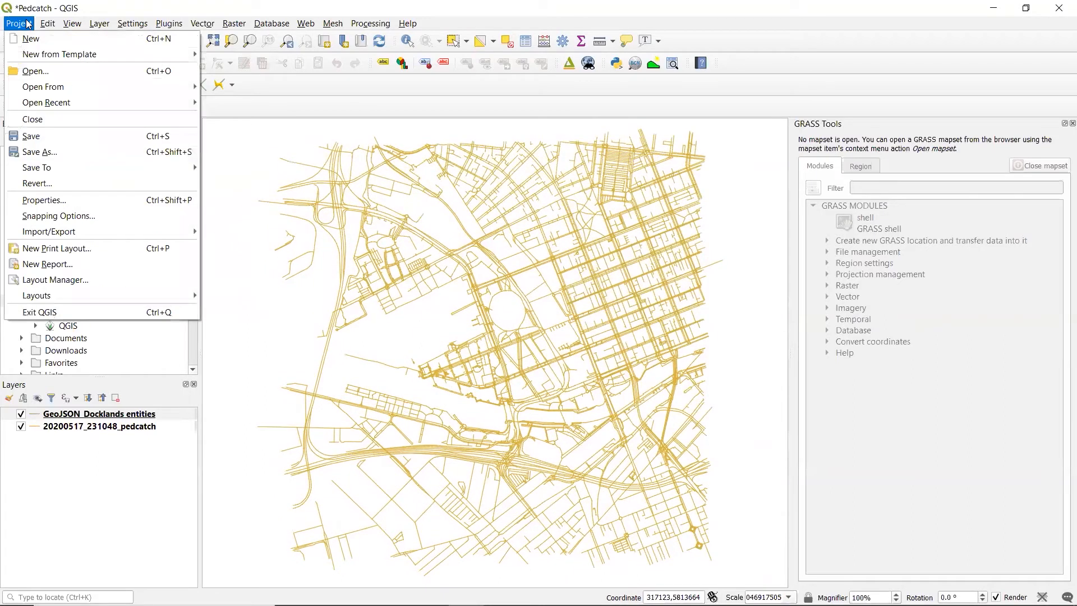
click(27, 23)
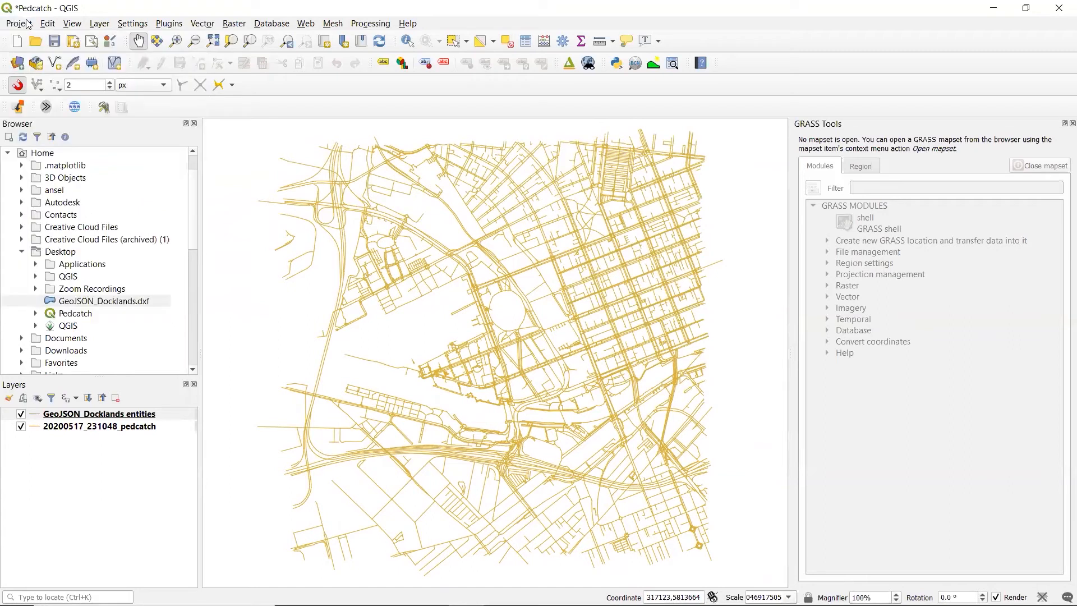
right_click(117, 415)
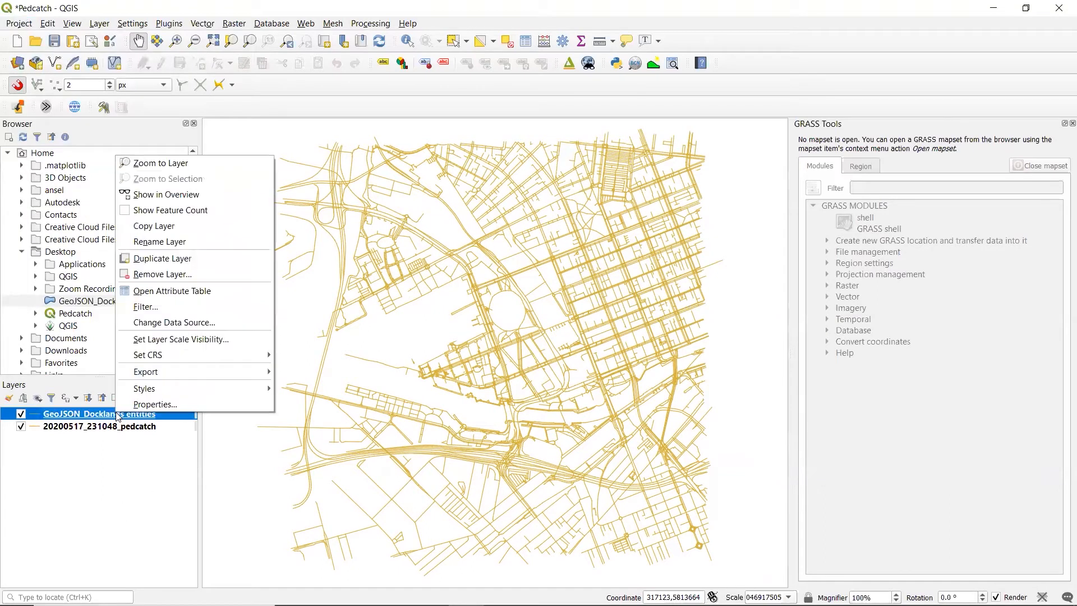
mouse_move(145, 376)
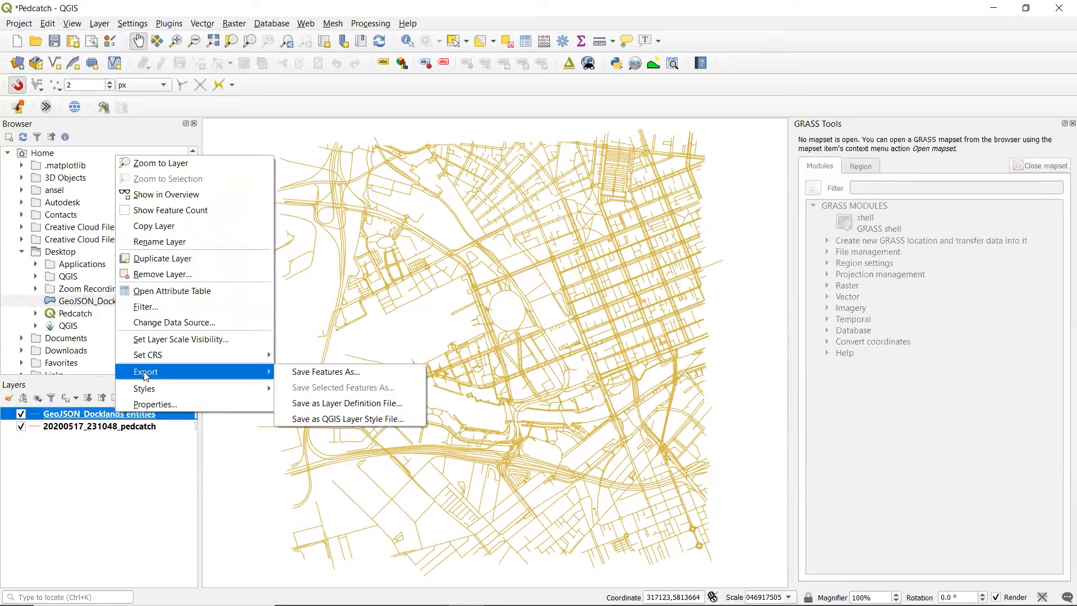
click(328, 371)
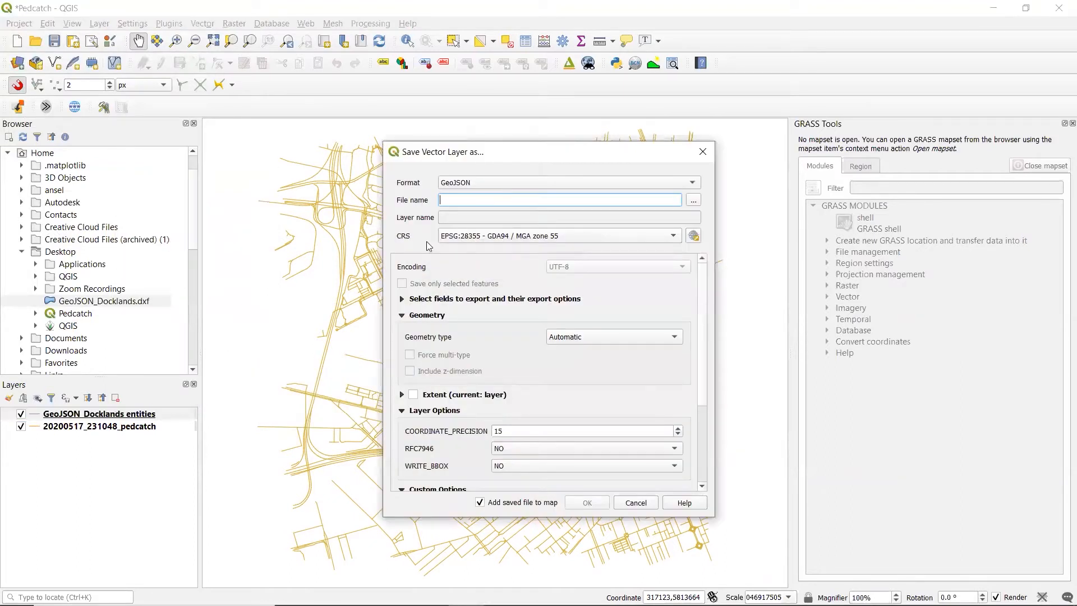
click(463, 185)
click(486, 187)
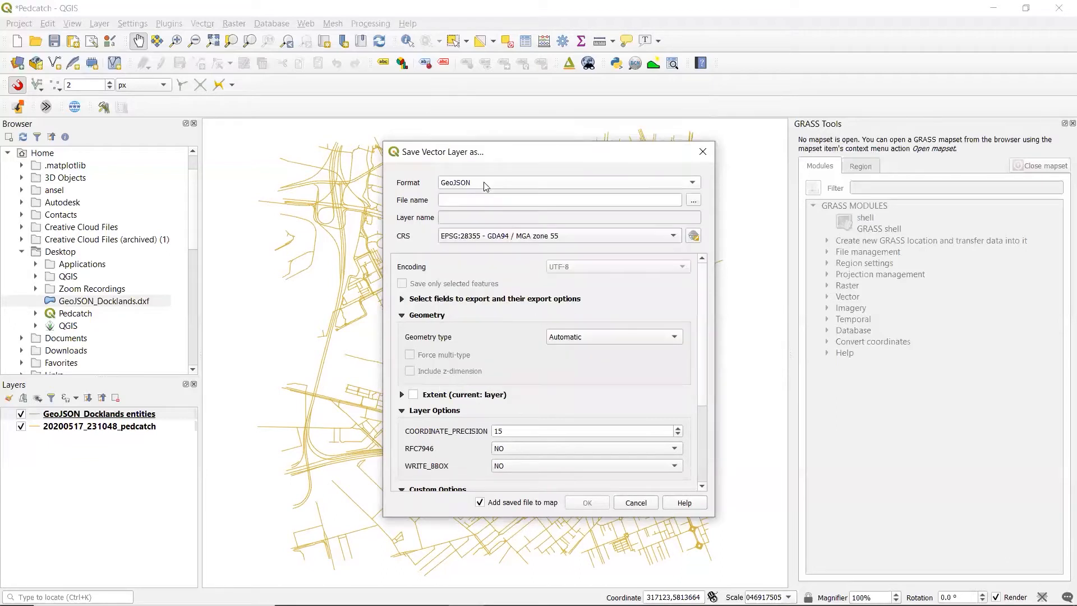
Set the export's output file to GeoJSON_Docklands_Altered on the Desktop
click(692, 200)
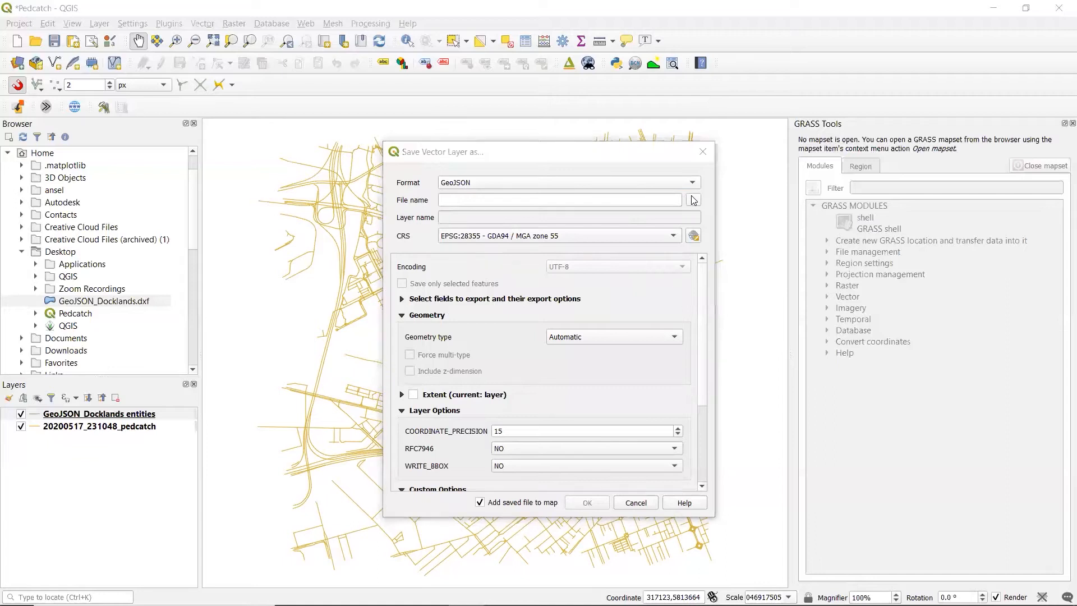
text(G)
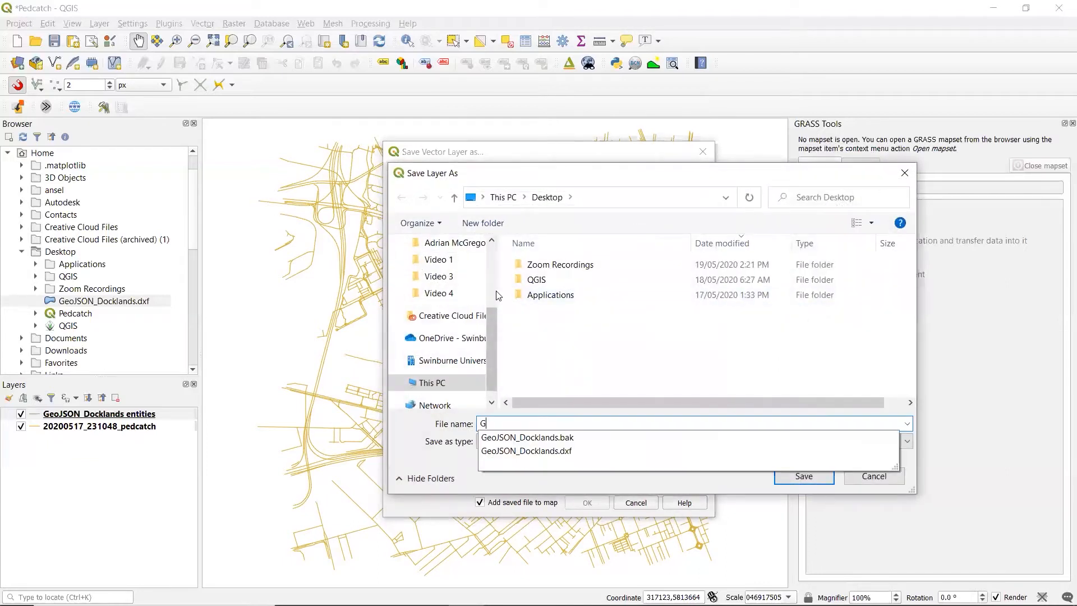
text(eoJSON_Docklands_)
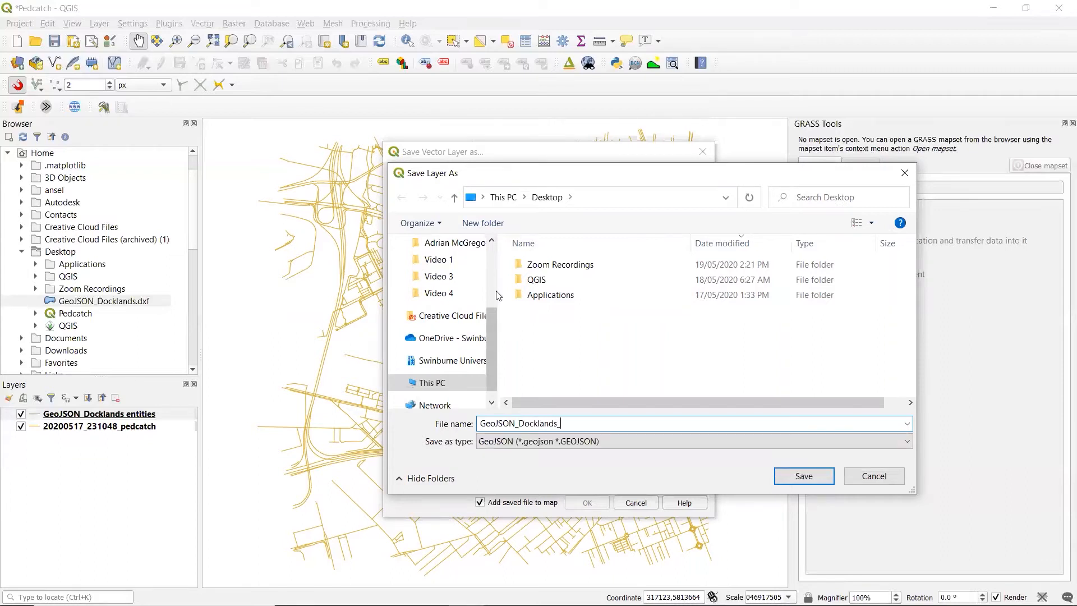
text(Altered)
click(809, 476)
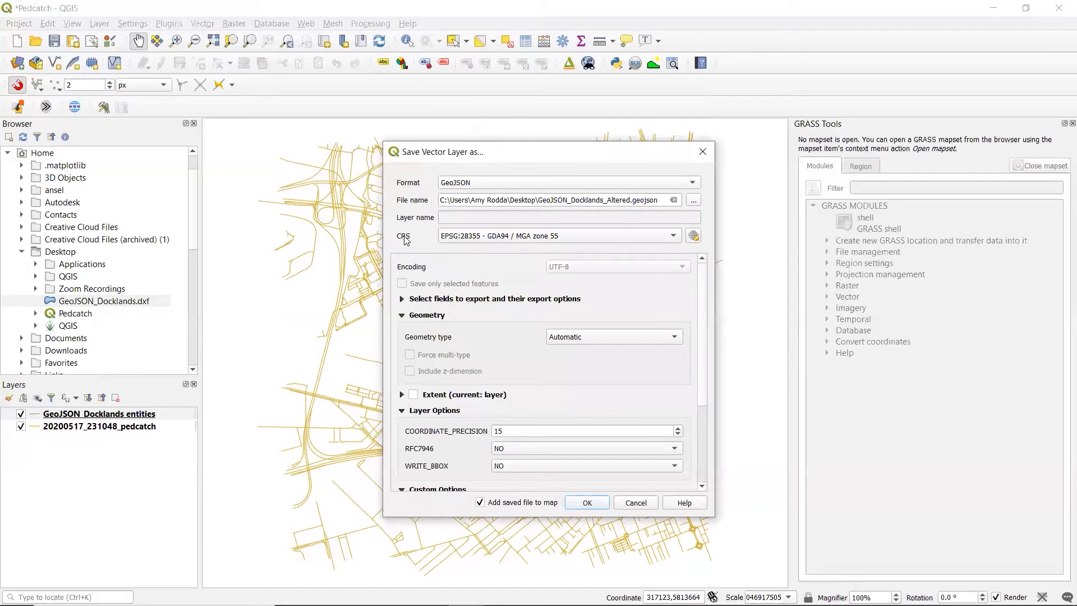
Set the export's coordinate reference system to Default CRS: EPSG:4326 - WGS 84 and run the export, adding the file to the map
click(448, 240)
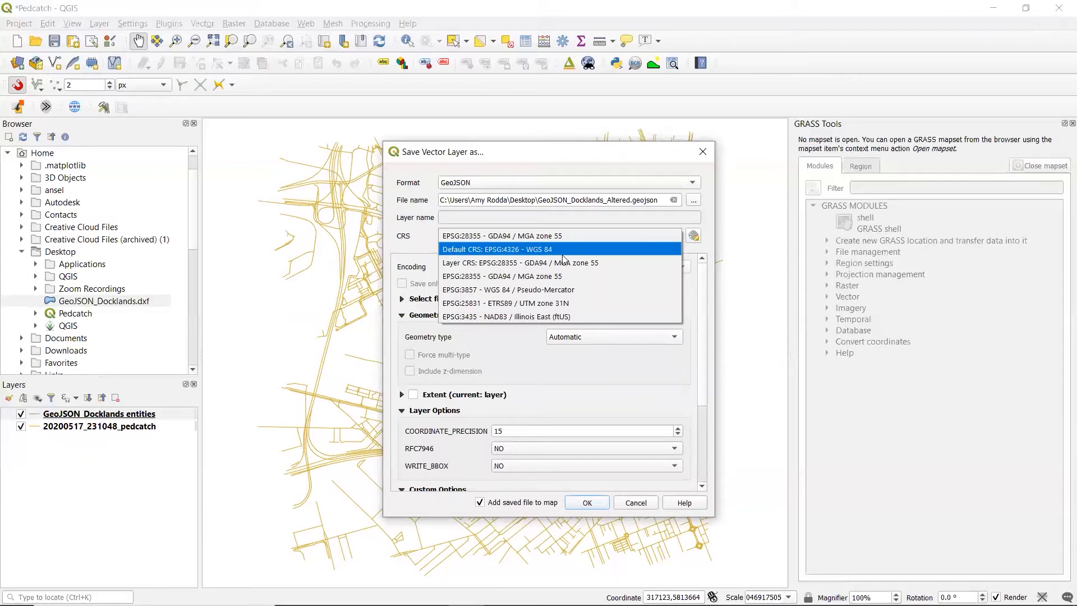
click(515, 250)
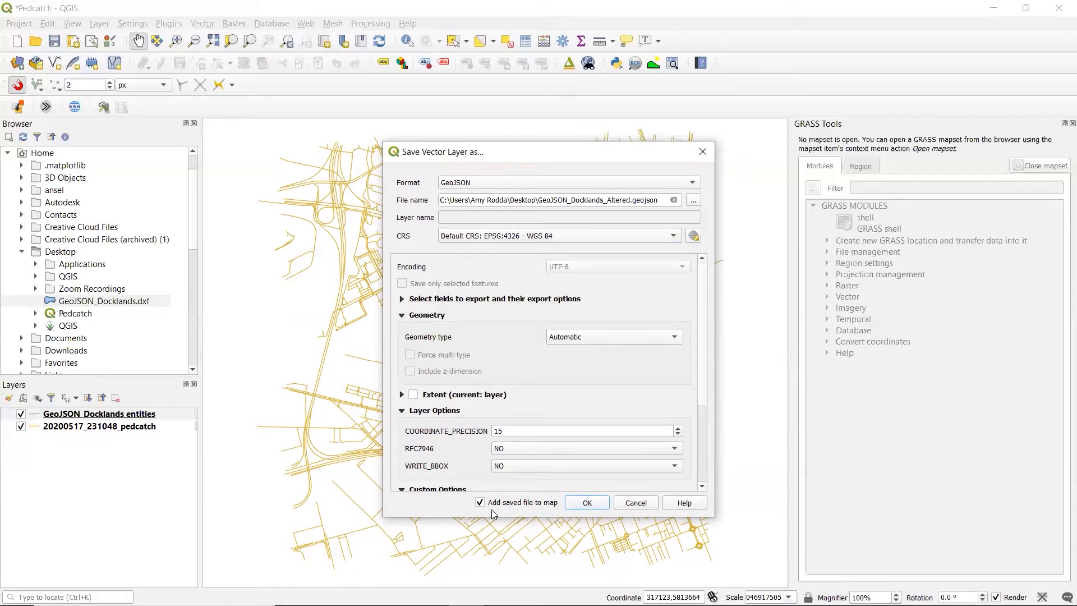
click(586, 502)
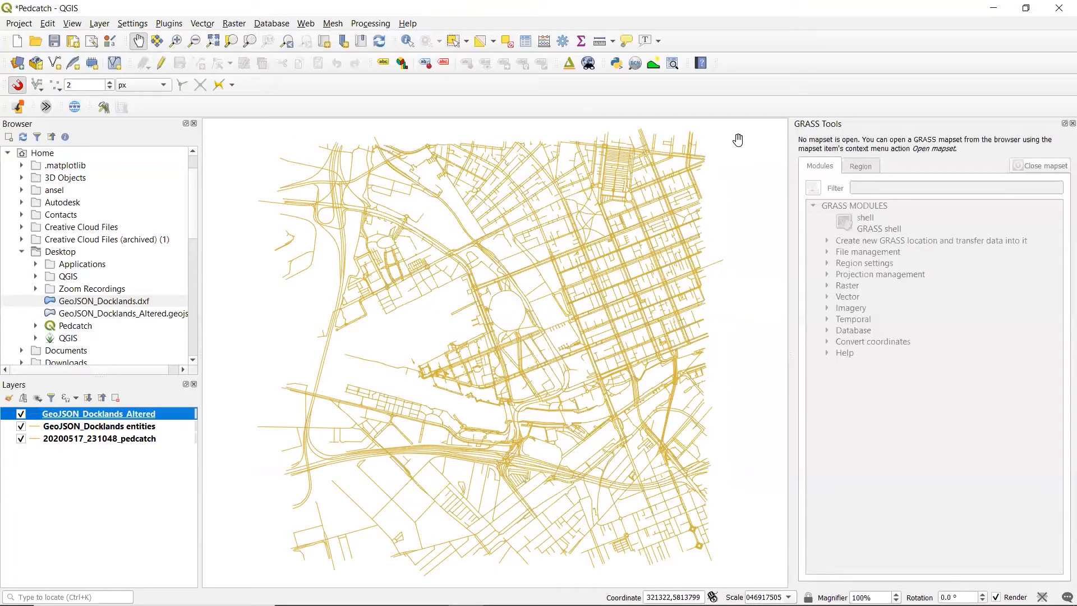
Zoom the map to the extent of the GeoJSON_Docklands_Altered layer
click(119, 430)
click(107, 415)
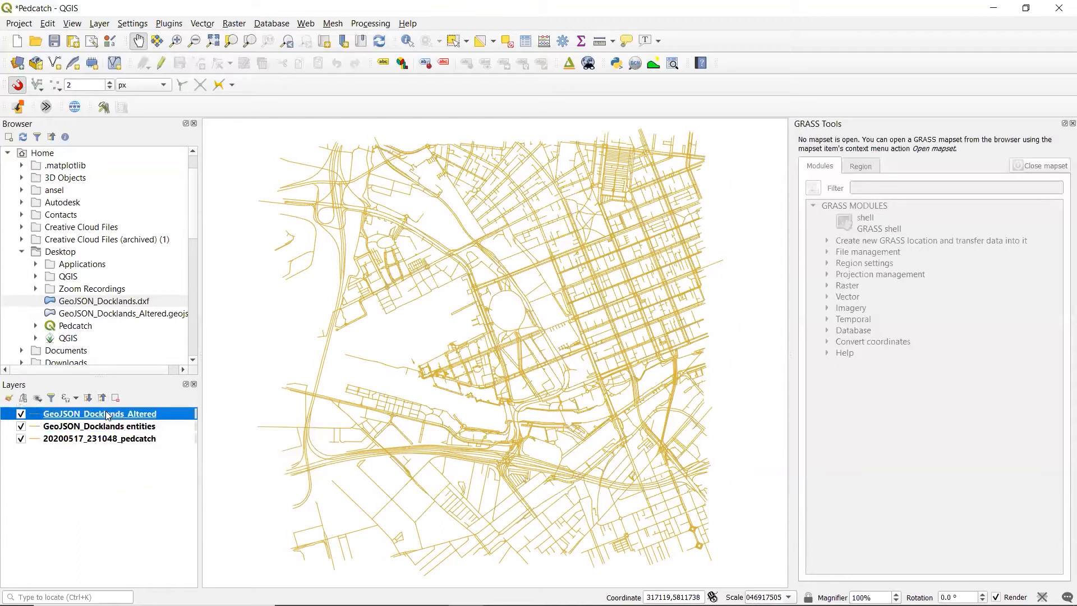
right_click(108, 415)
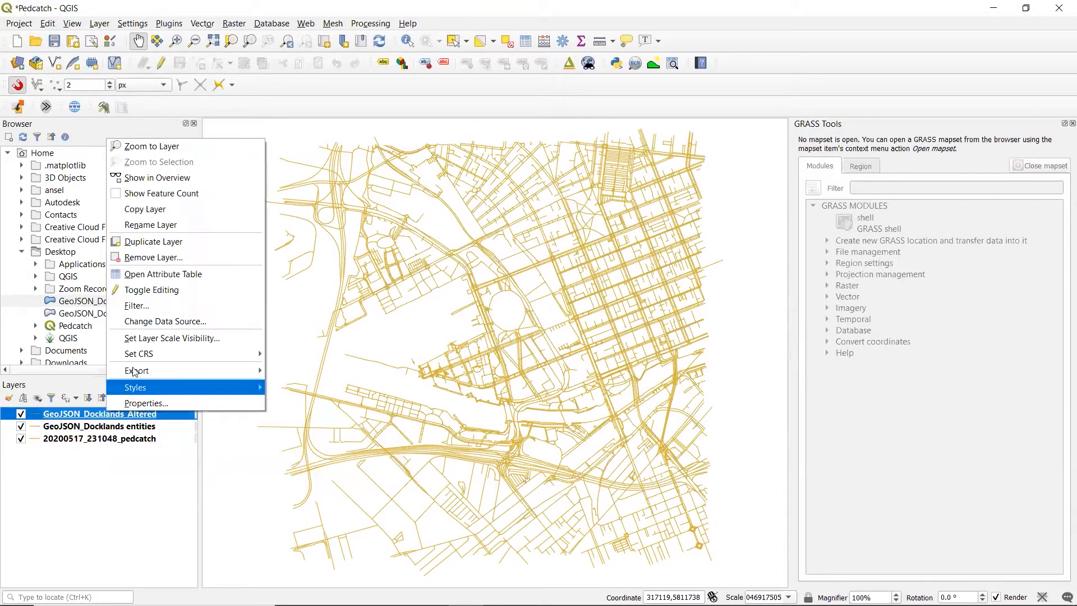
click(183, 152)
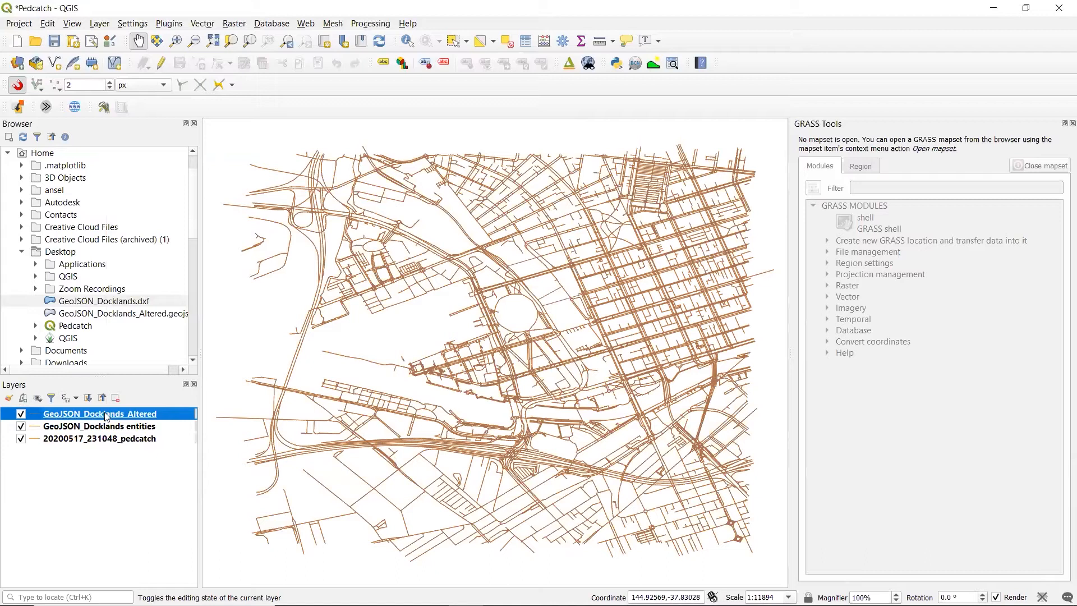
Compare the exported GeoJSON_Docklands_Altered layer with the layers beneath it by hiding and re-showing it
click(22, 414)
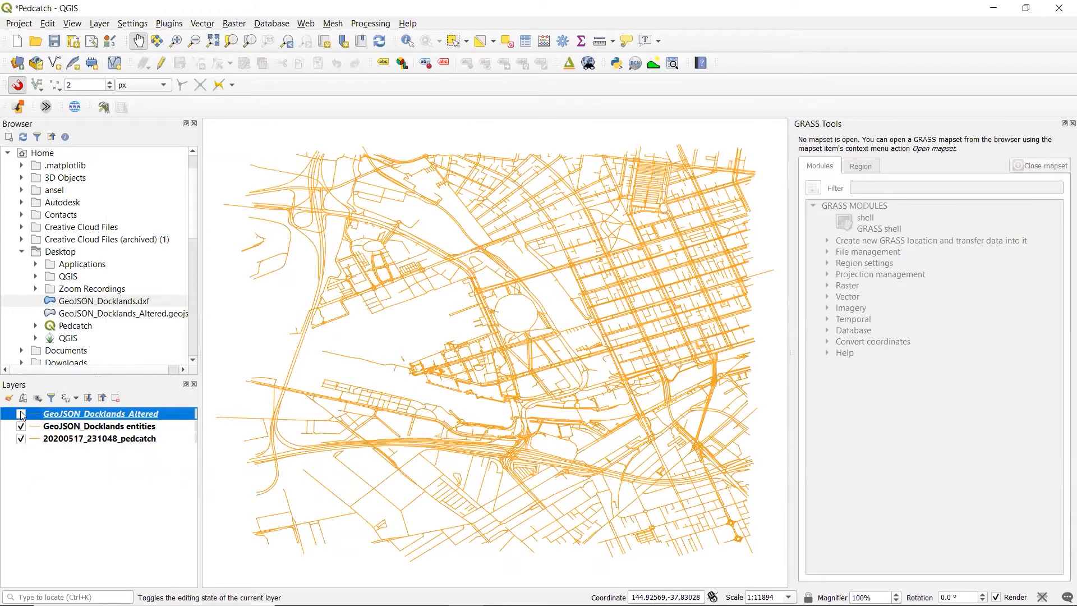
click(22, 414)
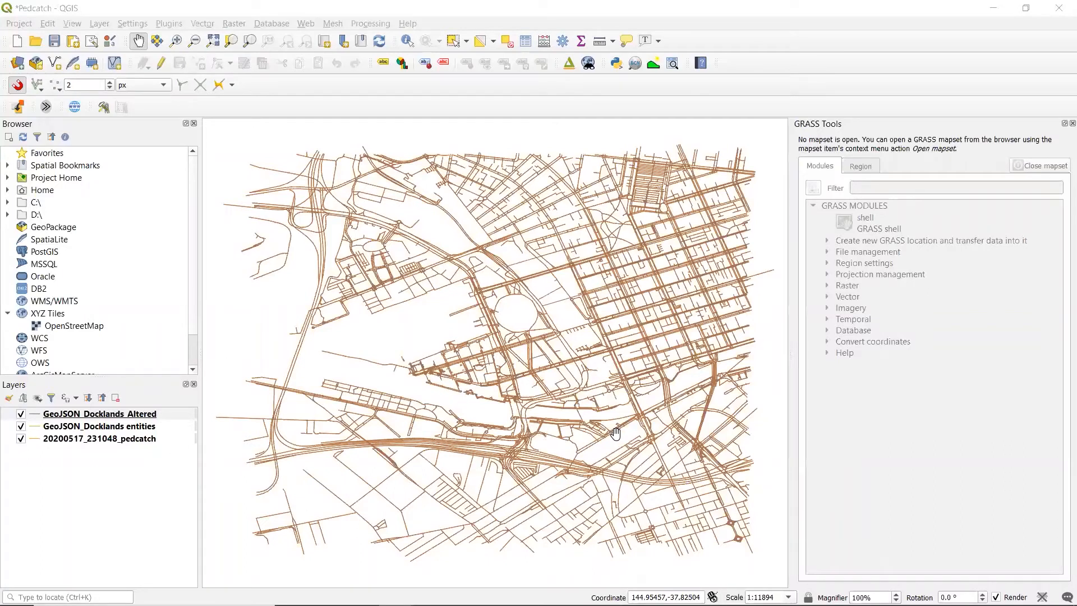
drag(612, 430, 493, 349)
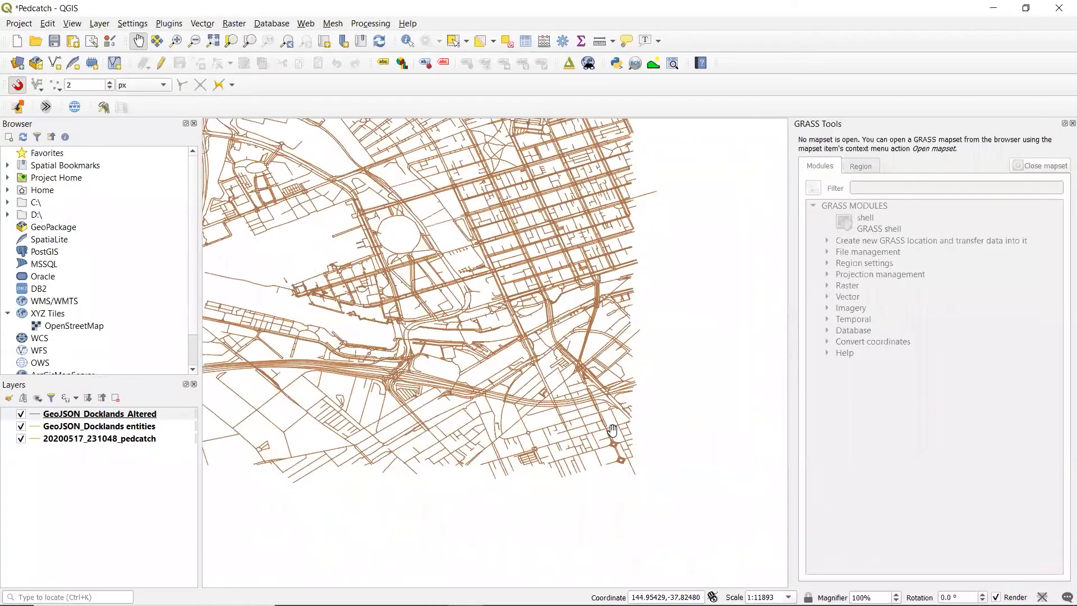
Save the Pedcatch project and close QGIS
key(ctrl+s)
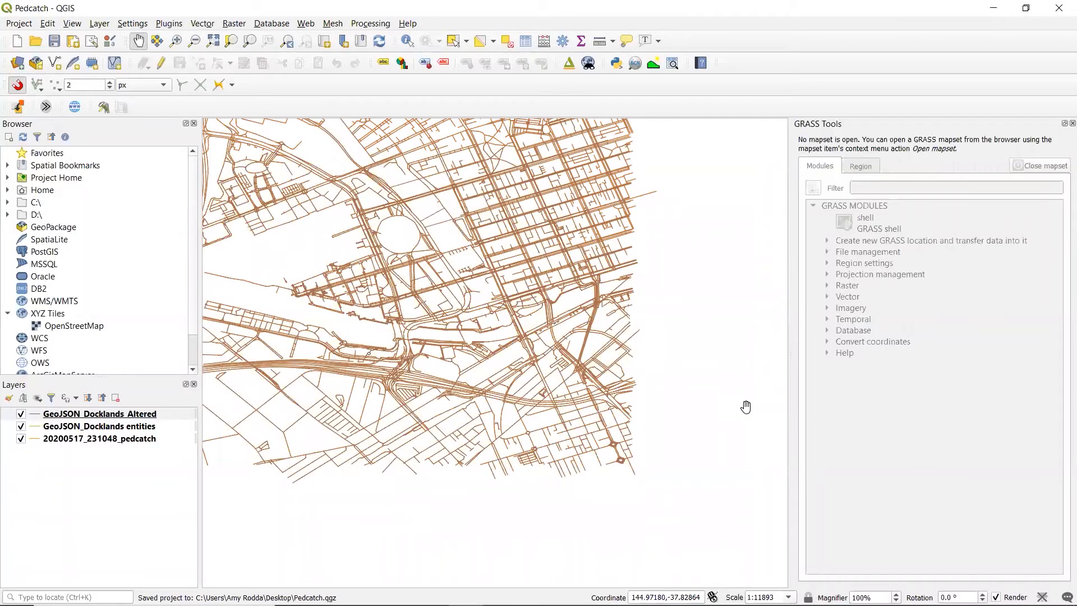
drag(581, 380, 706, 418)
click(1060, 9)
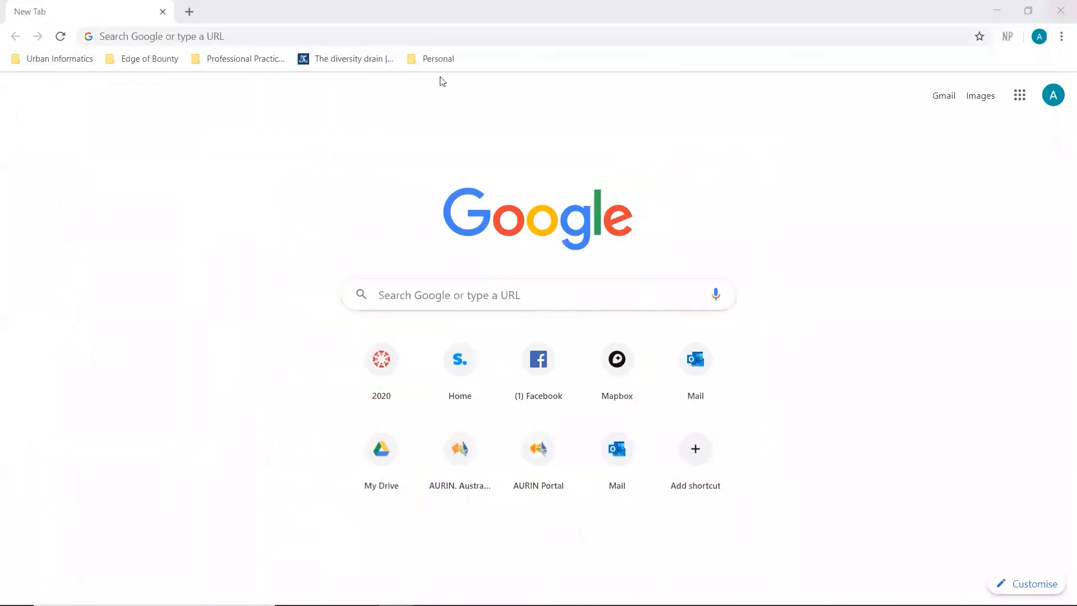
Switch to the Chrome browser and open pedcatch.com
click(502, 23)
text(pedcatch)
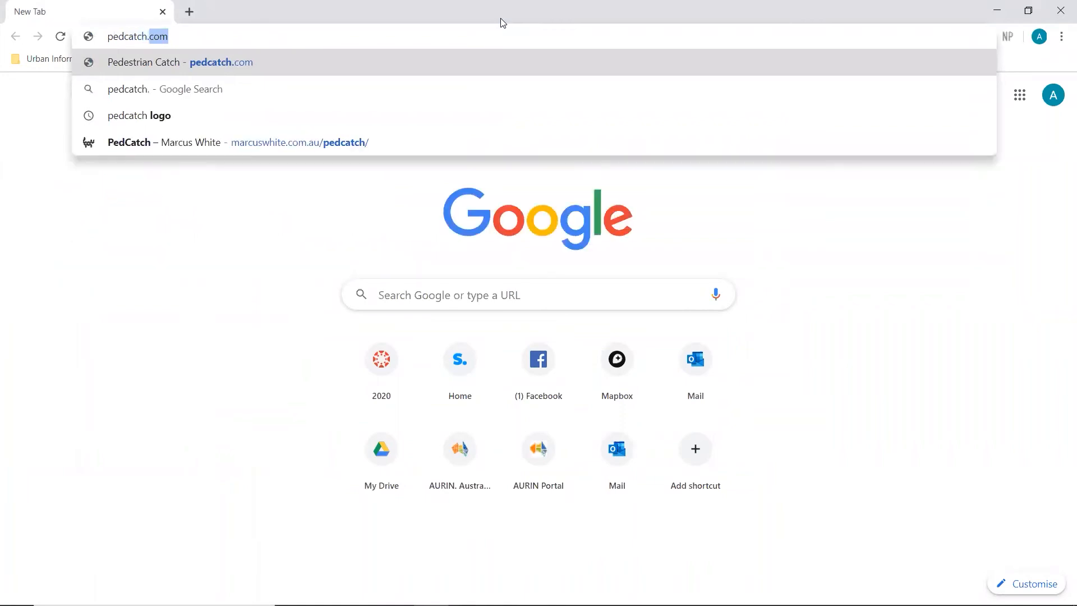
text(.com)
key(Return)
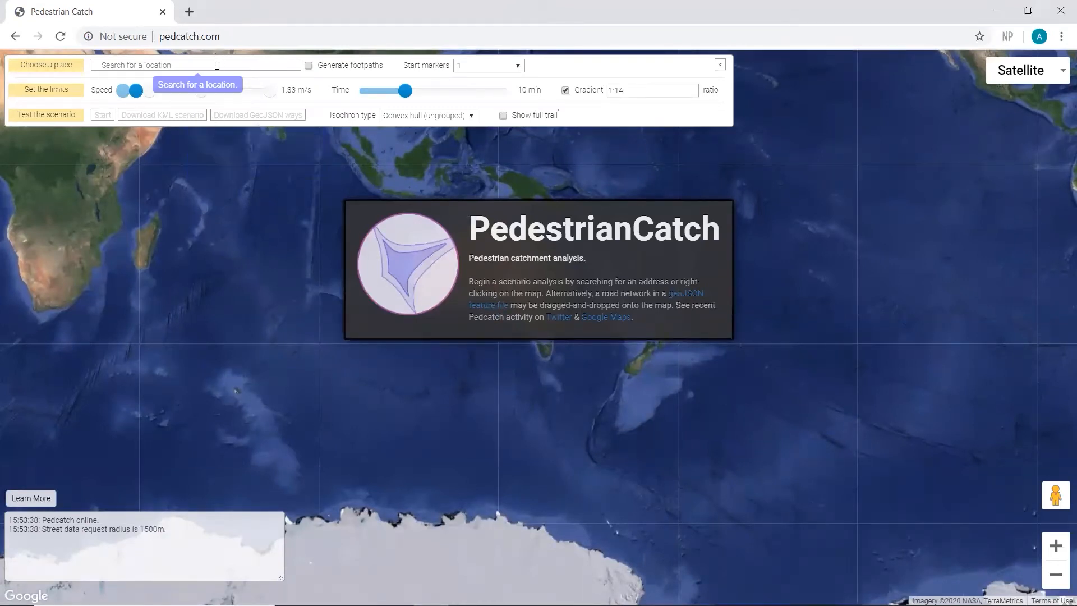
Choose Docklands VIC, Australia as the scenario location
click(217, 65)
text(dockland)
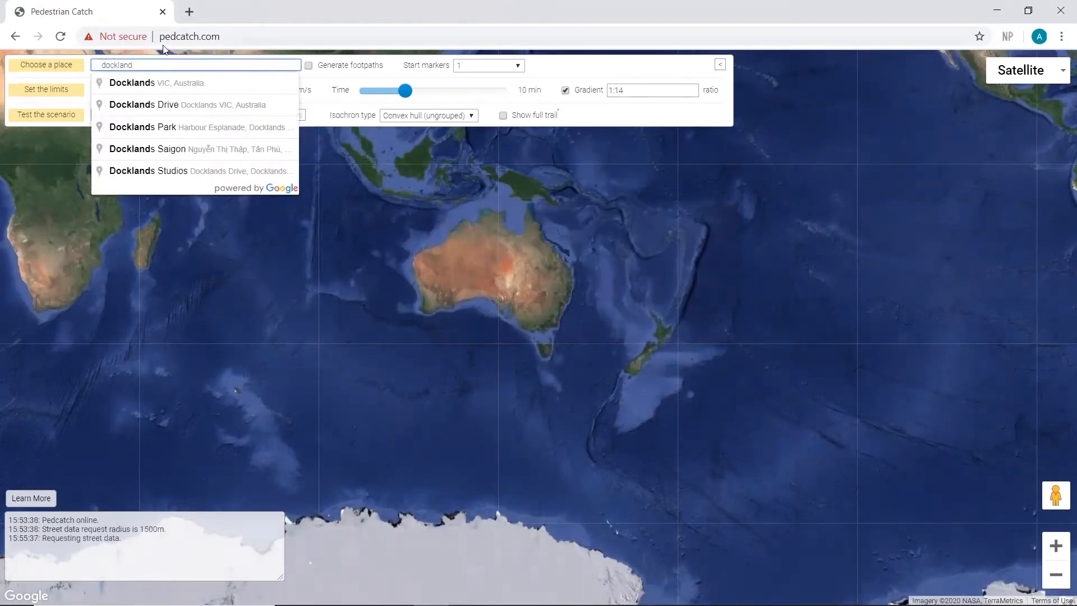
click(185, 83)
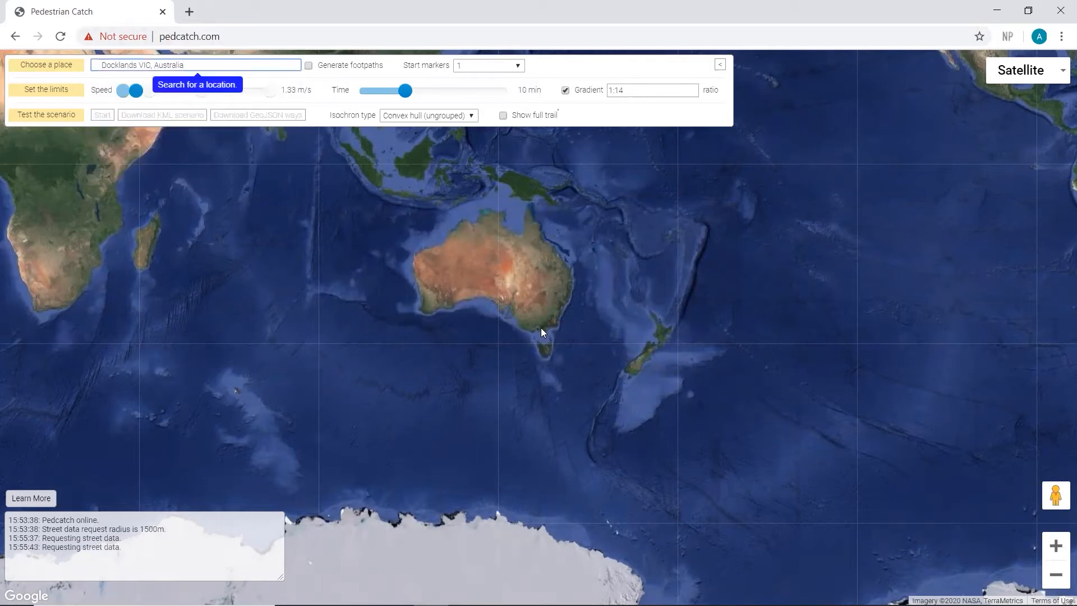
Examine the street network and start marker loaded around Docklands on the satellite map
scroll(543, 335, up, 3)
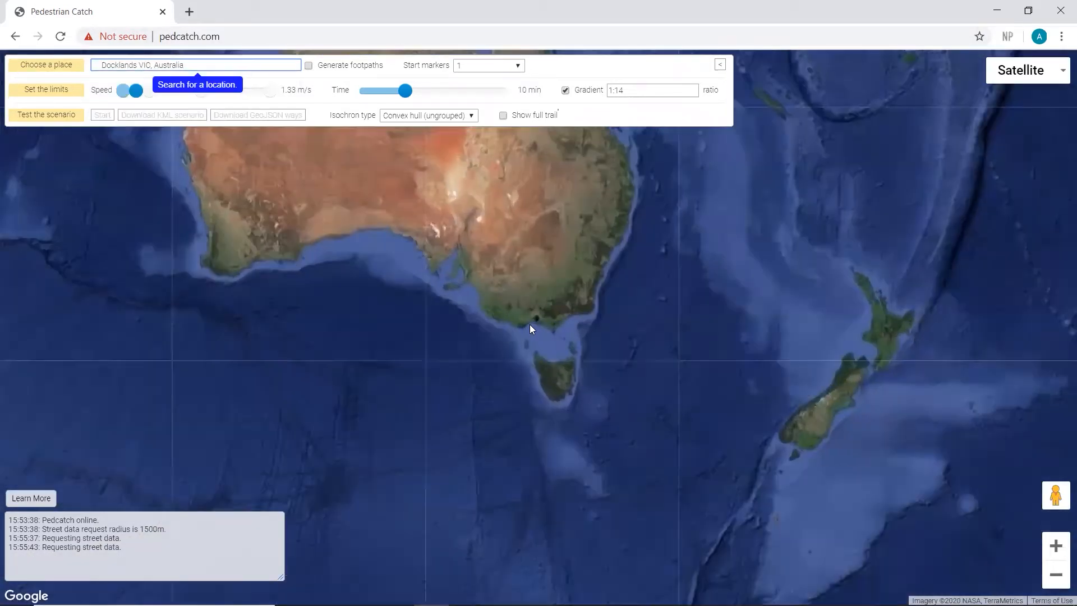
scroll(555, 297, up, 2)
scroll(562, 272, up, 1)
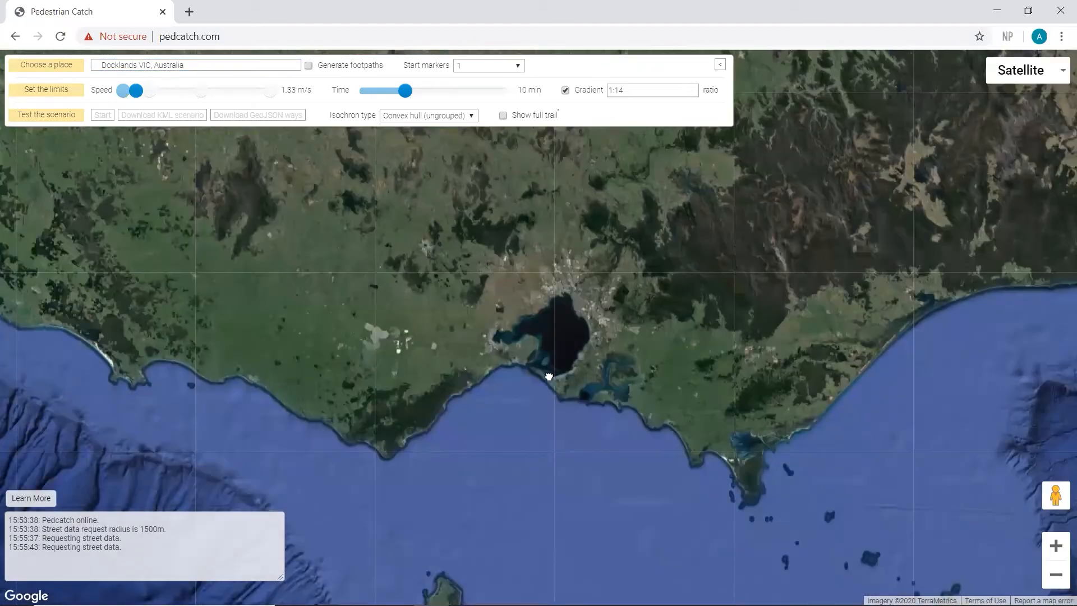
click(566, 303)
scroll(565, 303, up, 1)
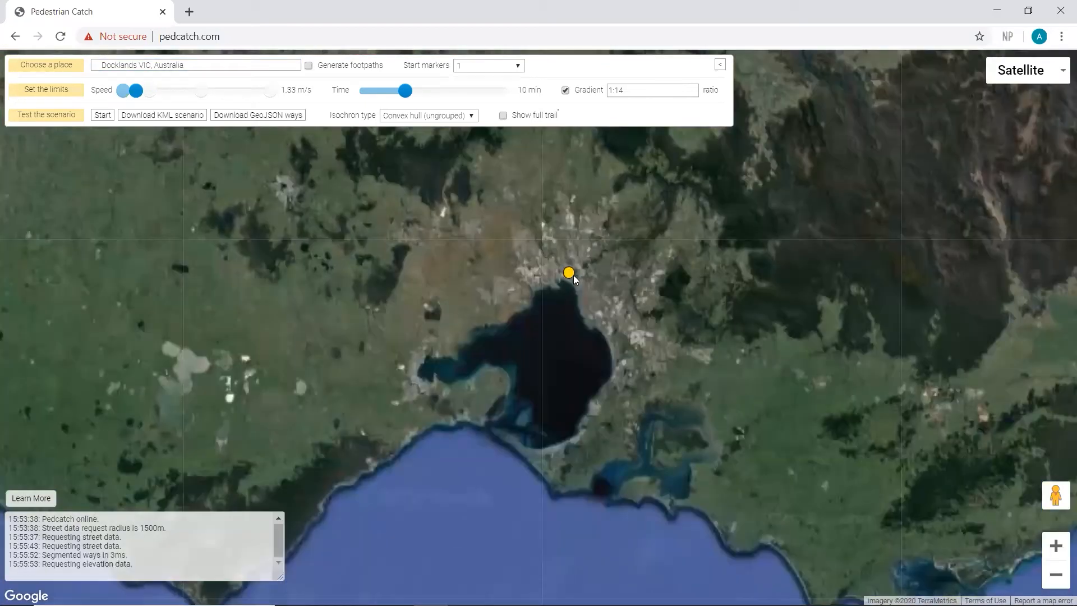
scroll(573, 274, up, 1)
scroll(565, 279, up, 5)
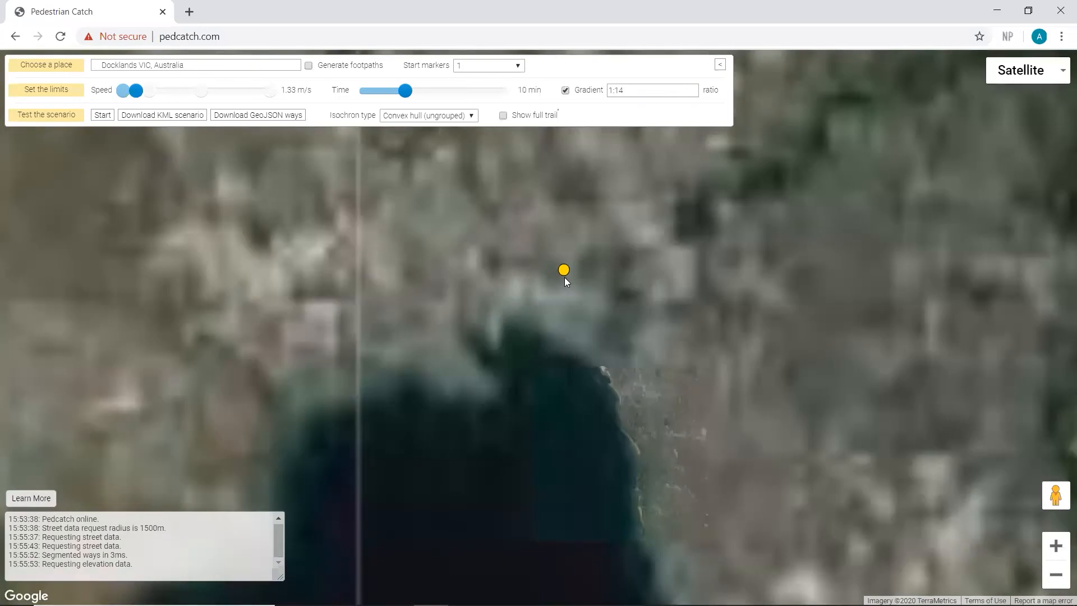
scroll(568, 277, up, 1)
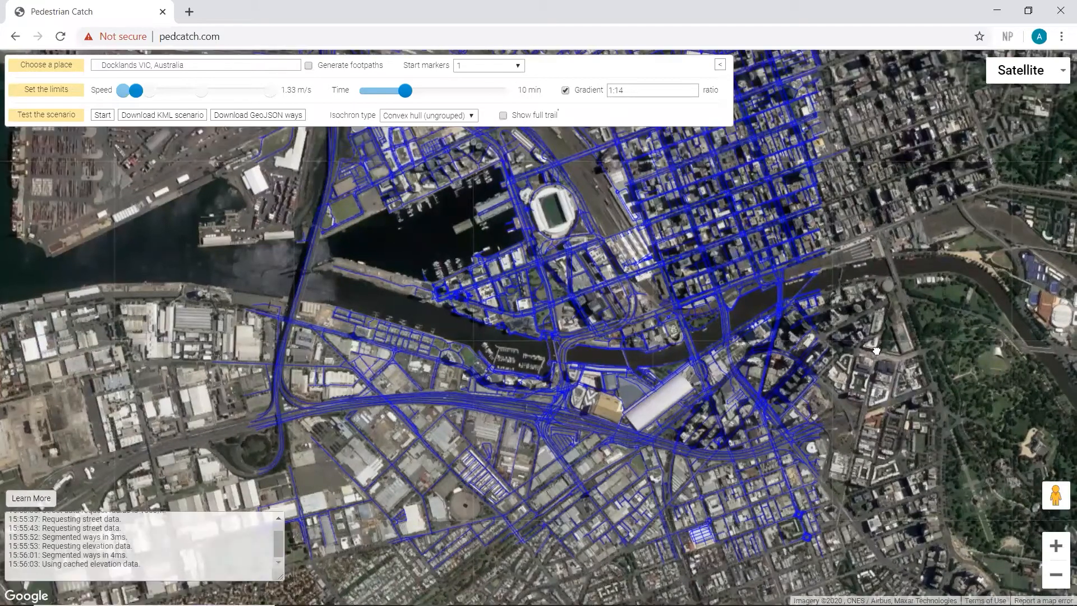
drag(876, 351, 857, 418)
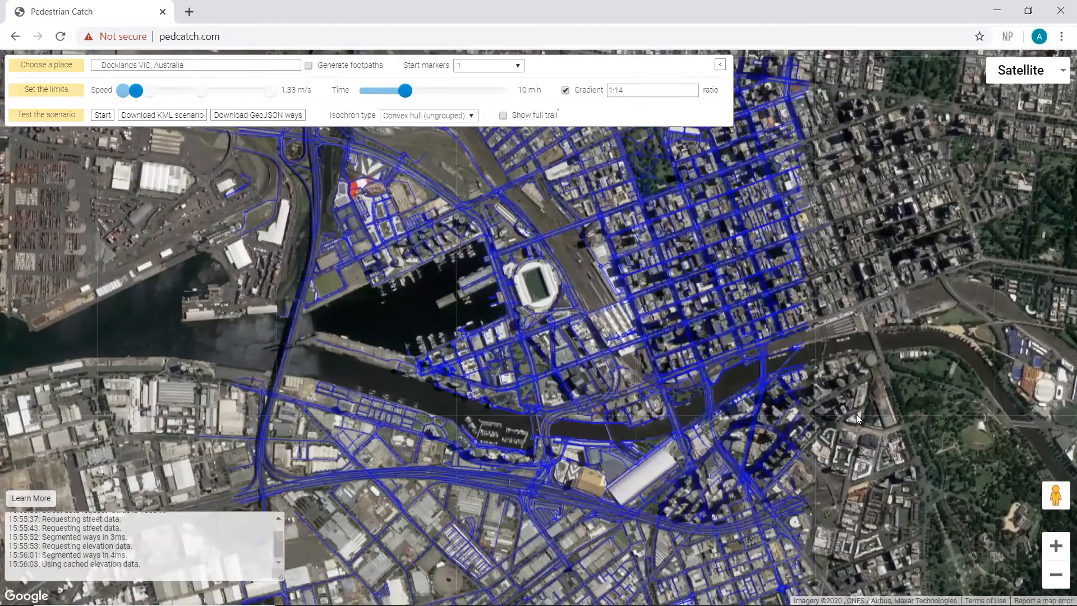
scroll(850, 408, down, 2)
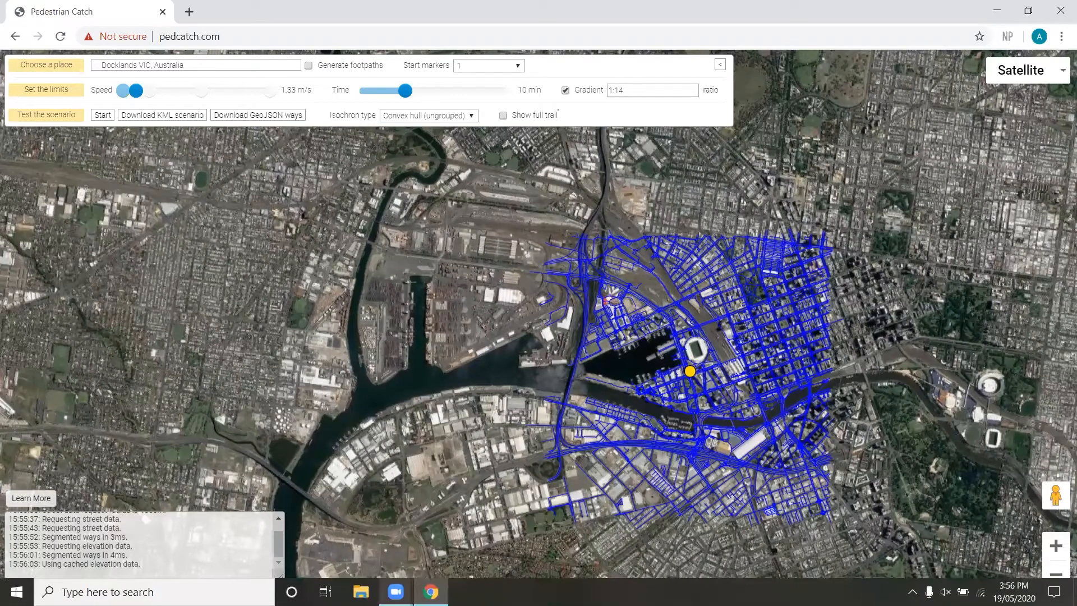
Load GeoJSON_Docklands_Altered.geojson from the Desktop folder in File Explorer onto the Pedestrian Catch map
key(super+e)
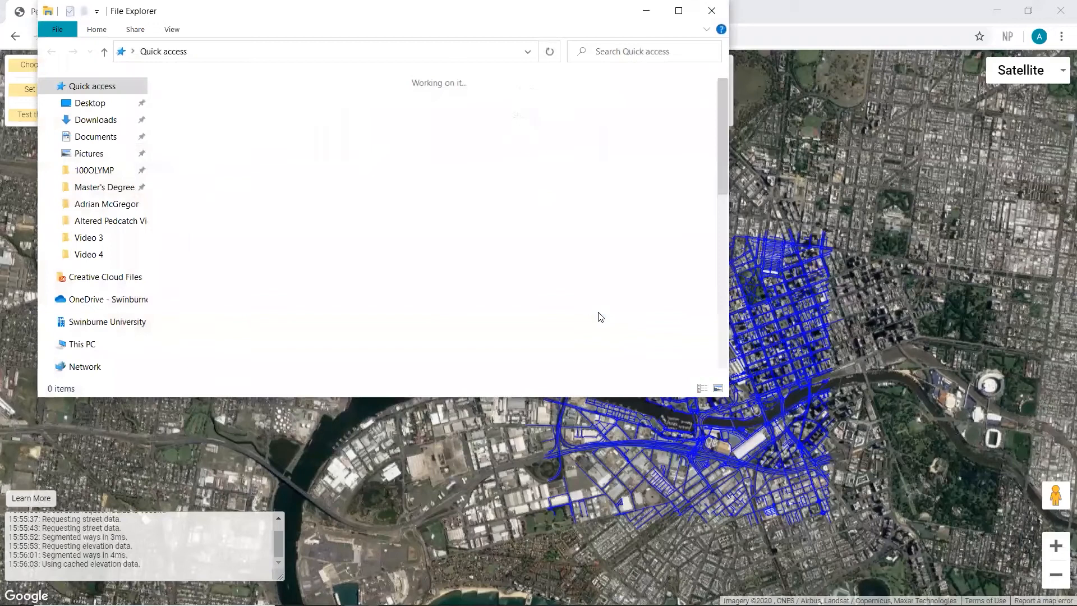
click(105, 105)
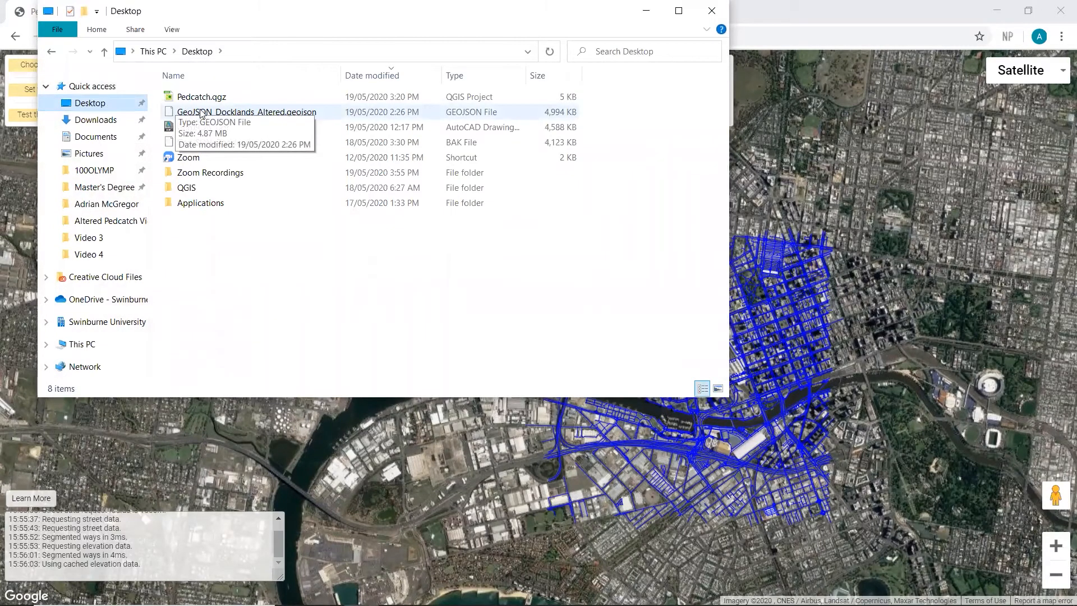
drag(205, 115, 492, 485)
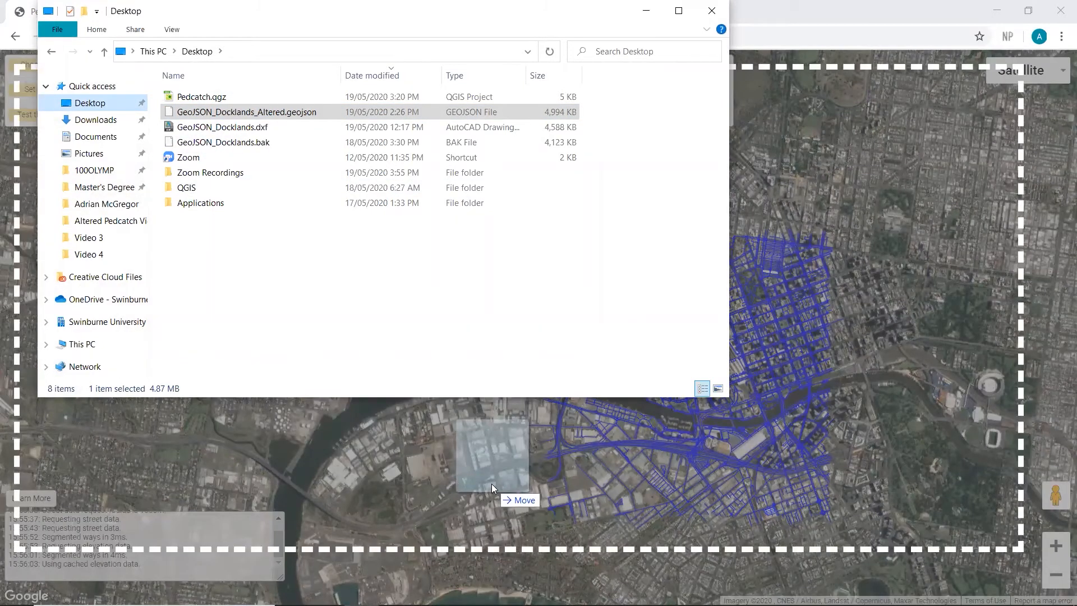
drag(491, 483, 492, 484)
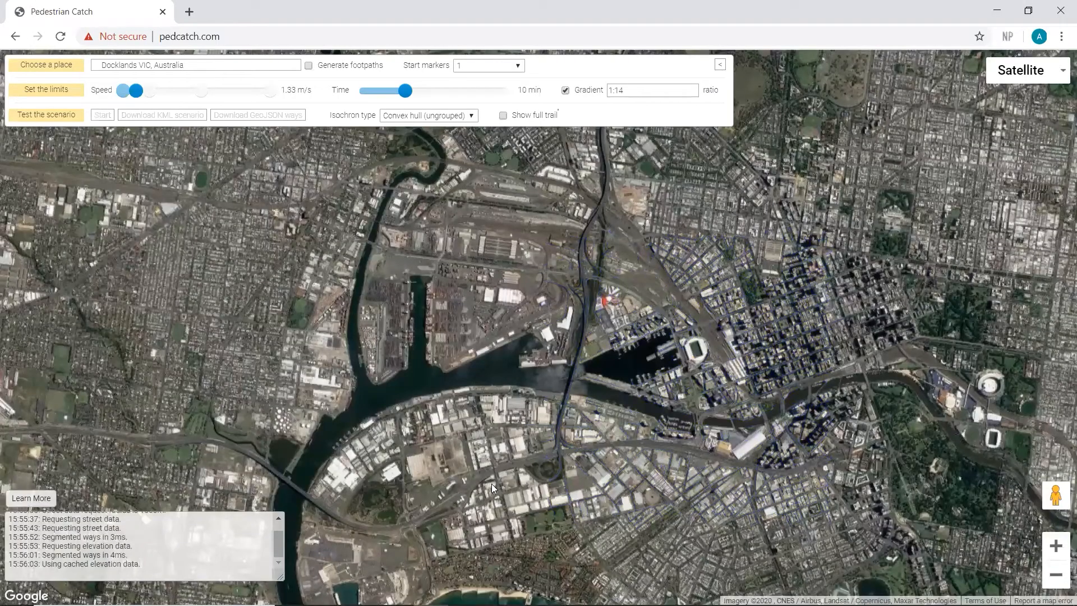
Set the scenario limits to a speed of 5.78 m/s and a gradient of 1:12, with the full trail shown
scroll(575, 301, up, 2)
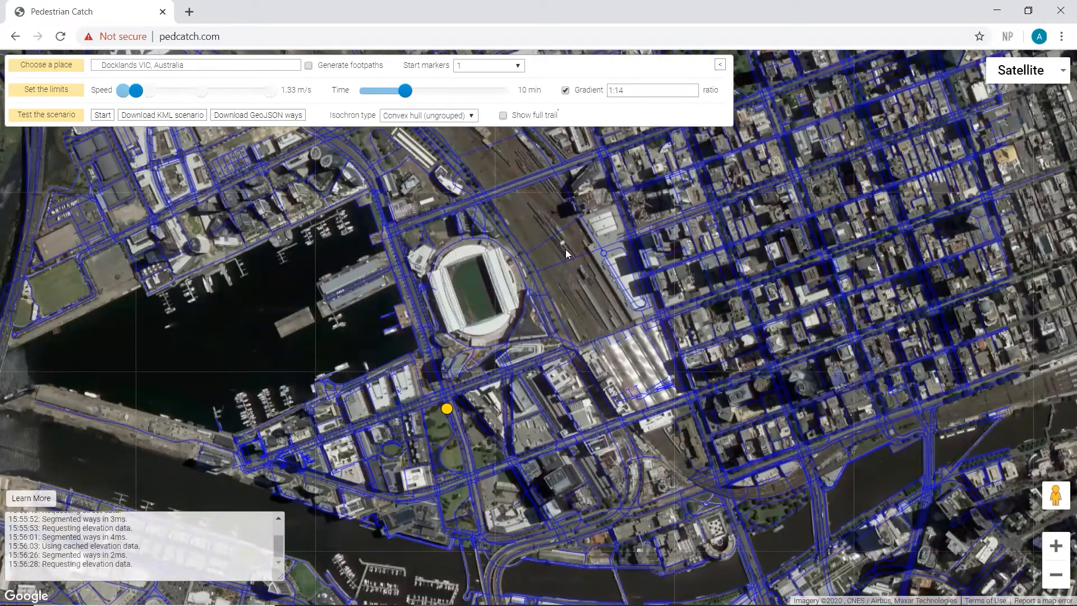
drag(578, 281, 579, 370)
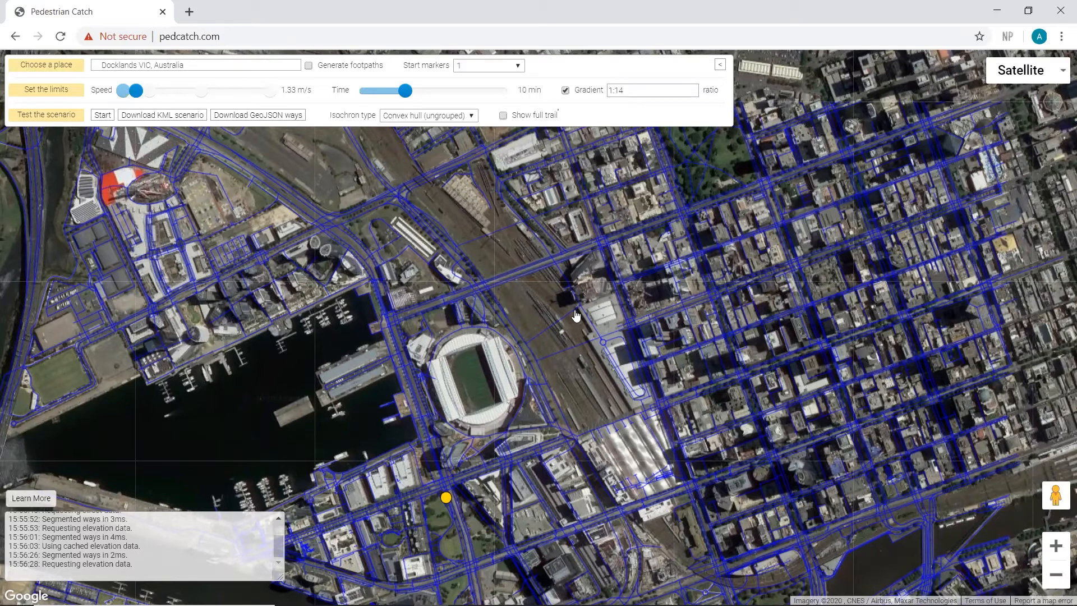
scroll(576, 315, down, 1)
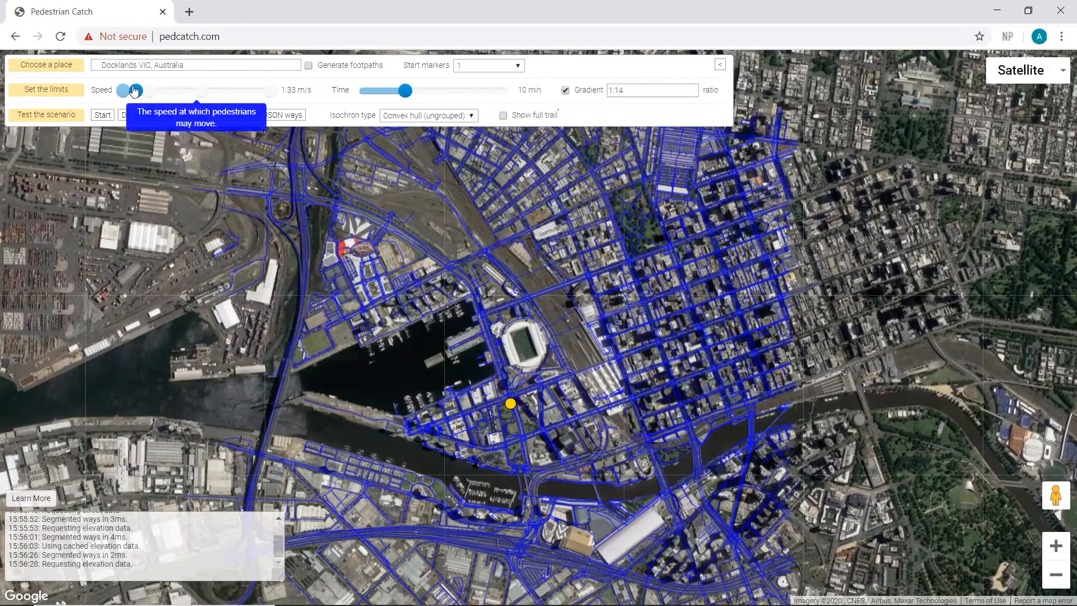
drag(135, 90, 204, 91)
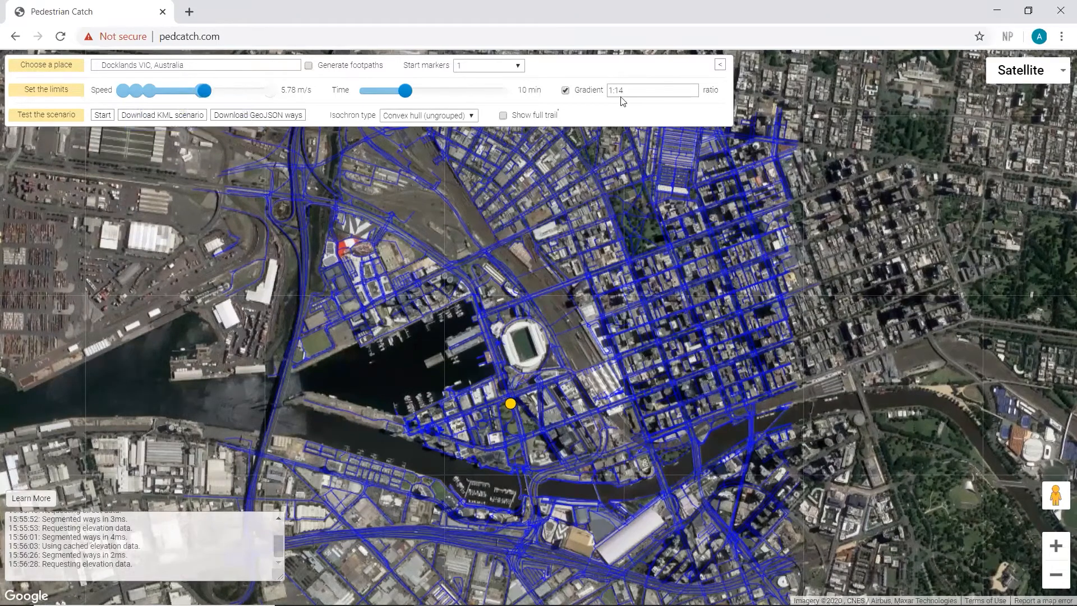
drag(620, 90, 653, 92)
text(2)
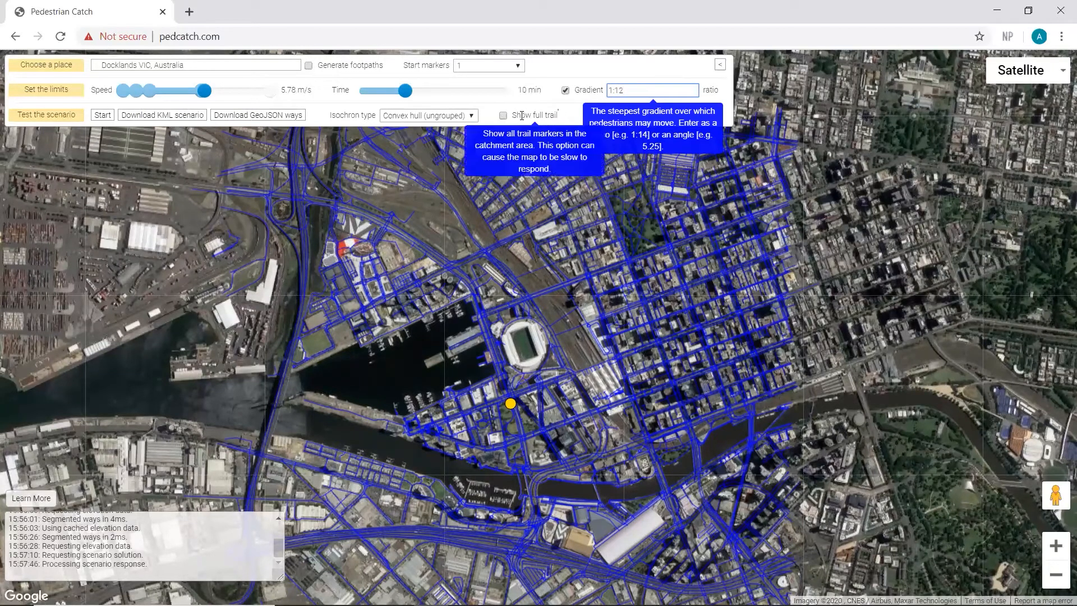
click(503, 115)
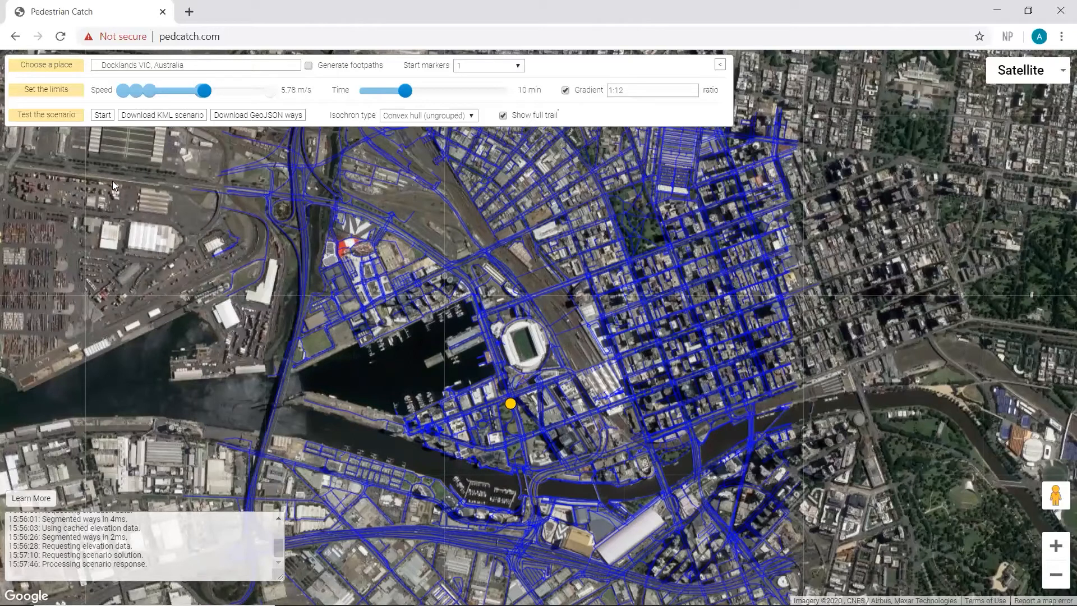
Run the catchment scenario from the start marker south of the stadium and examine the resulting area and trails
click(101, 115)
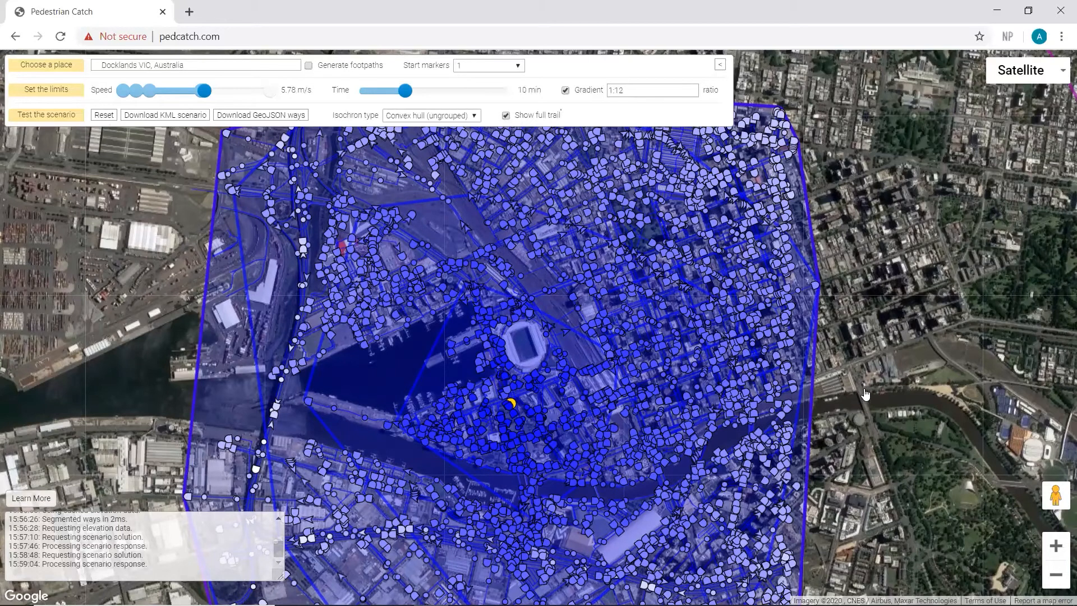
scroll(865, 393, down, 1)
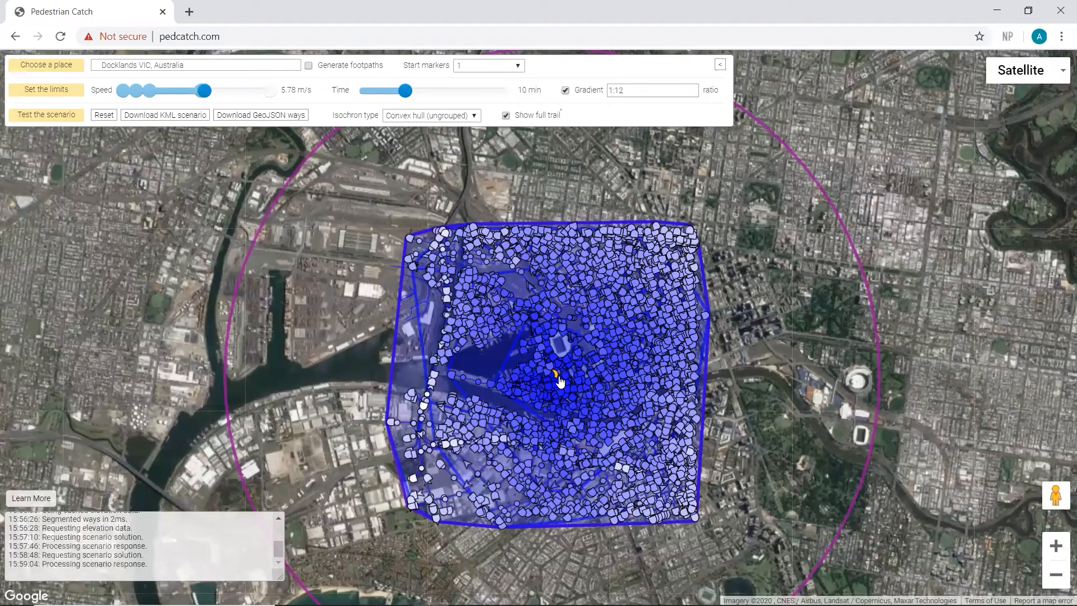
scroll(559, 381, up, 1)
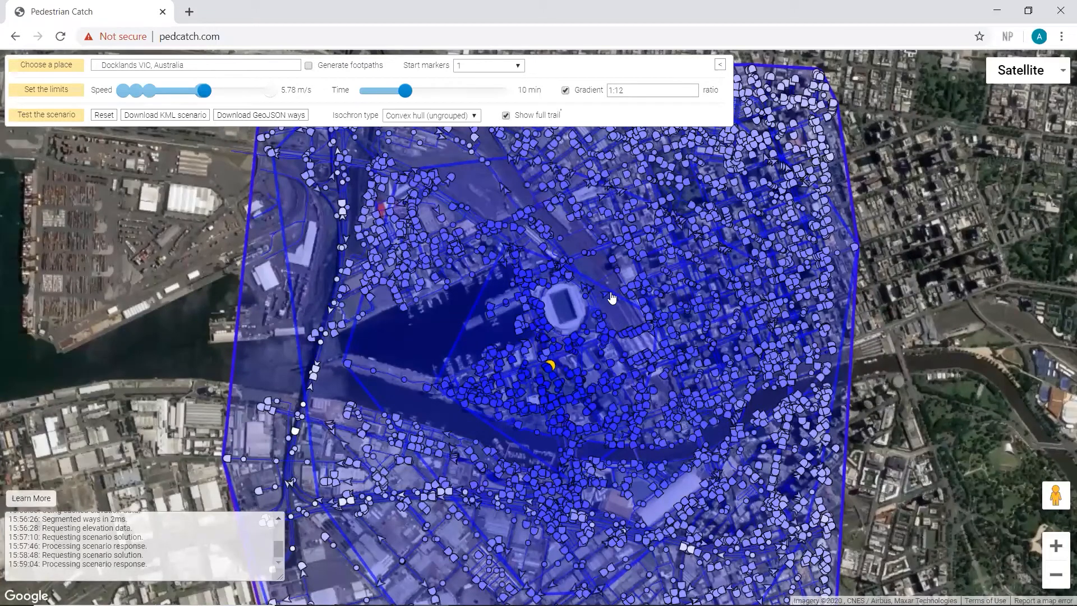
scroll(611, 297, up, 1)
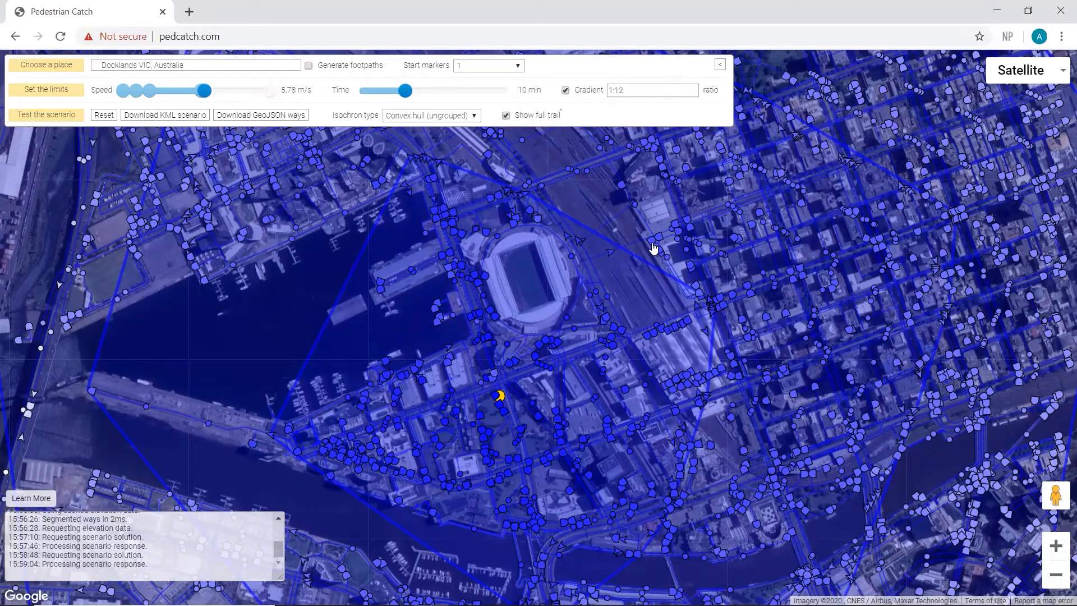
drag(654, 251, 654, 347)
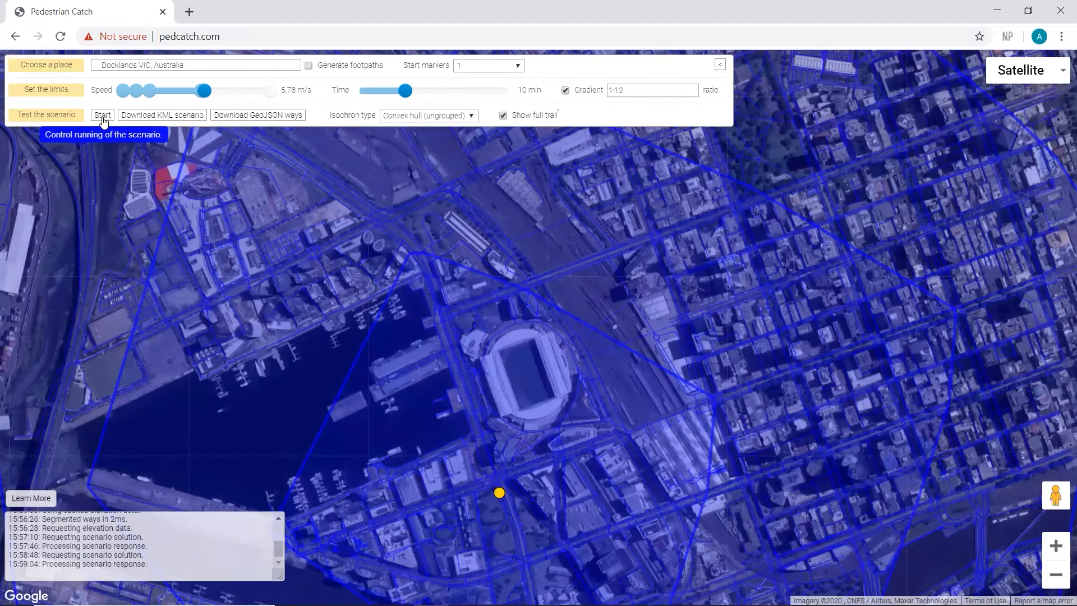
Rerun the scenario with the start marker moved onto the rail yards just east of the stadium
click(104, 116)
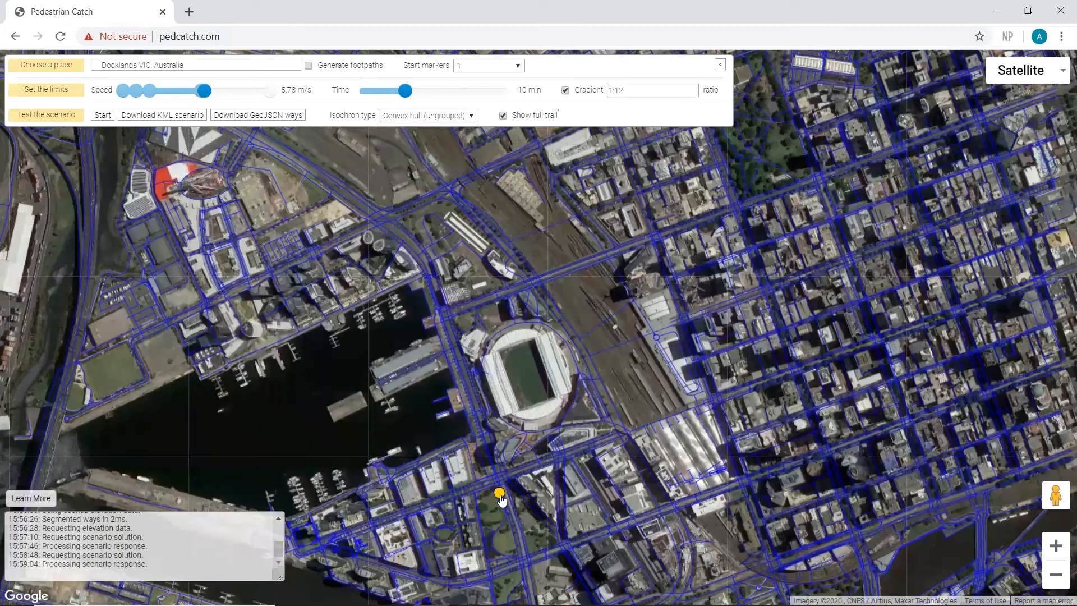
mouse_move(501, 496)
mouse_down()
mouse_move(505, 471)
mouse_move(604, 321)
mouse_up()
click(103, 116)
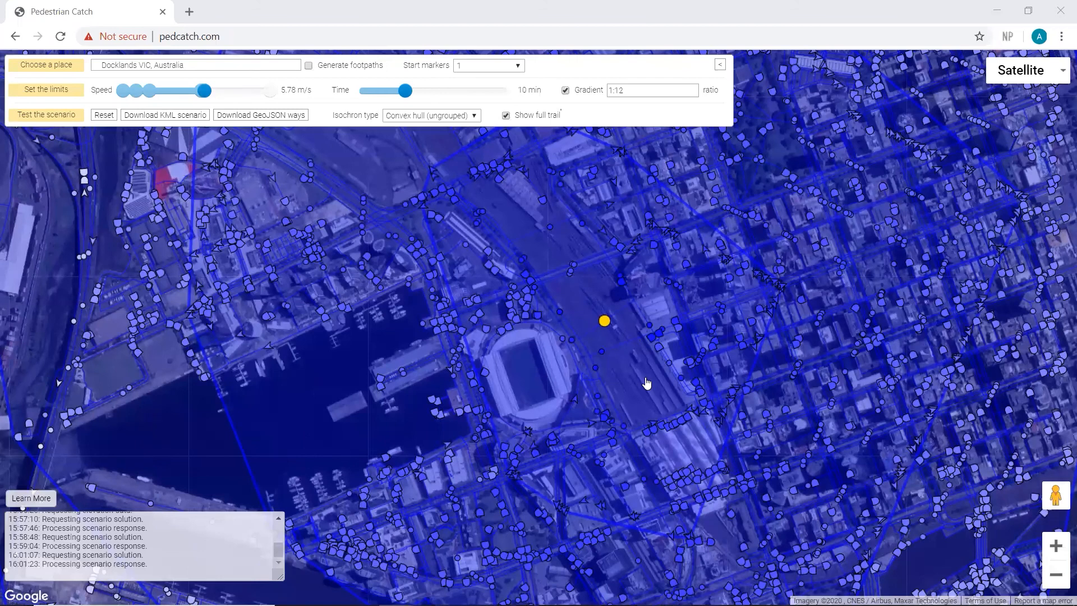
scroll(646, 383, down, 1)
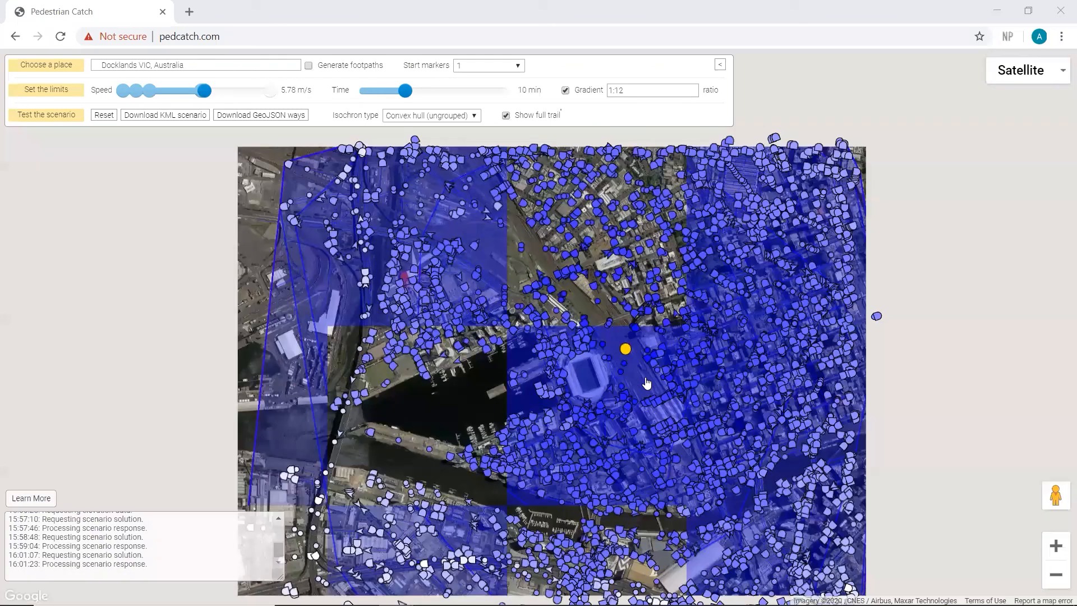